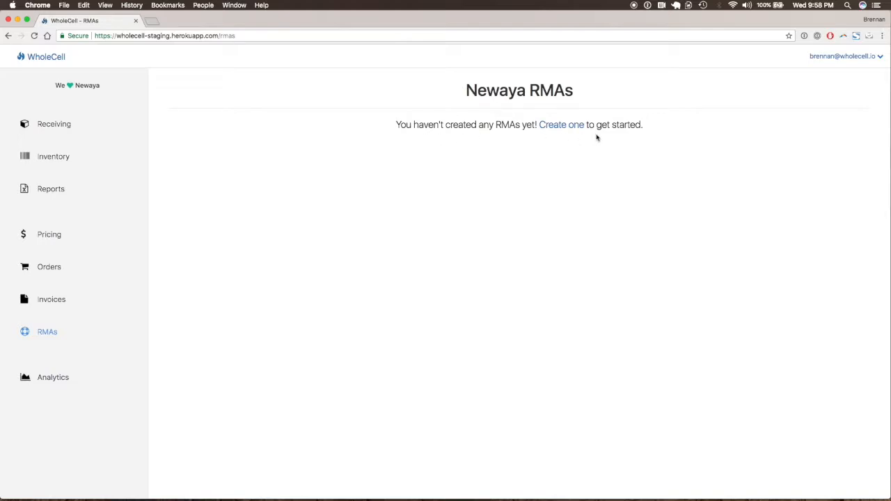
Step: Create a new RMA for the existing customer Blockbuster and save it
{"action": "left_click", "coordinate": [573, 130]}
{"action": "left_click", "coordinate": [519, 128]}
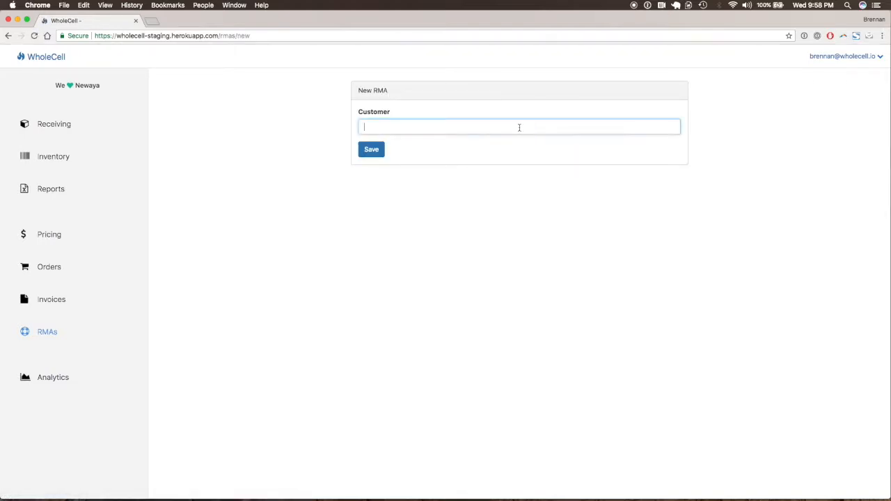
{"action": "type", "text": "B"}
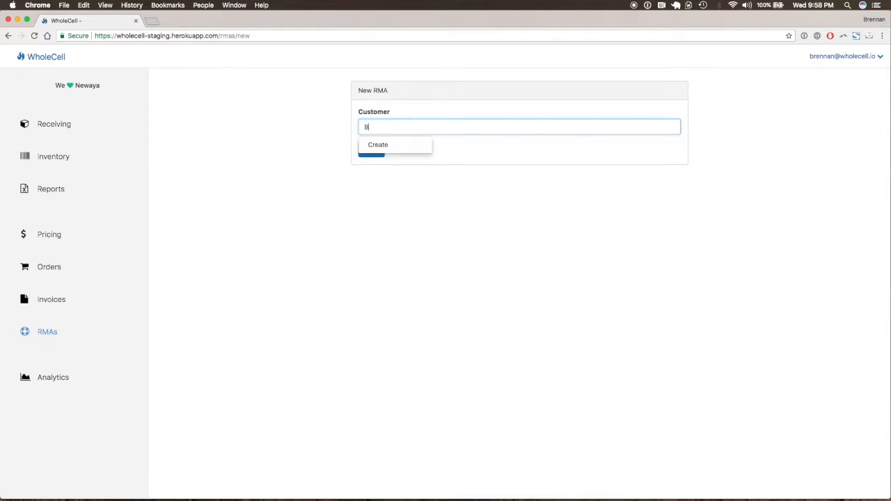
{"action": "type", "text": "lockbur"}
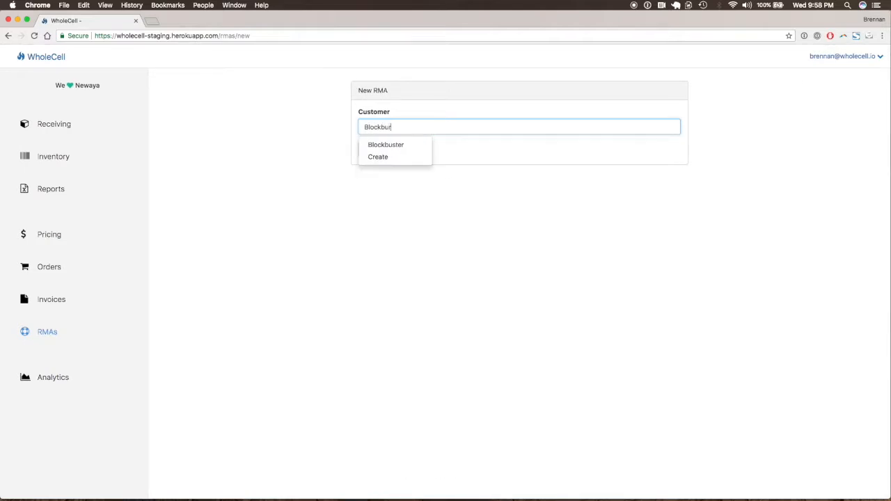
{"action": "key", "text": "BackSpace"}
{"action": "left_click", "coordinate": [422, 146]}
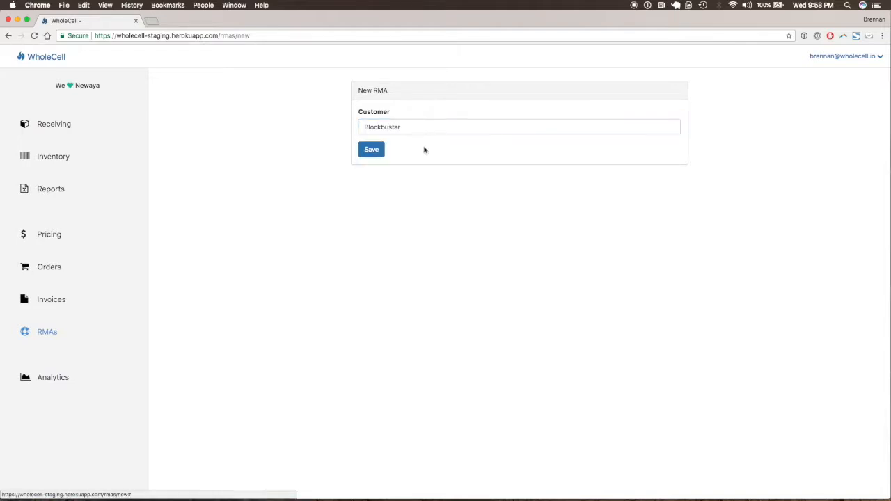
{"action": "left_click", "coordinate": [372, 149]}
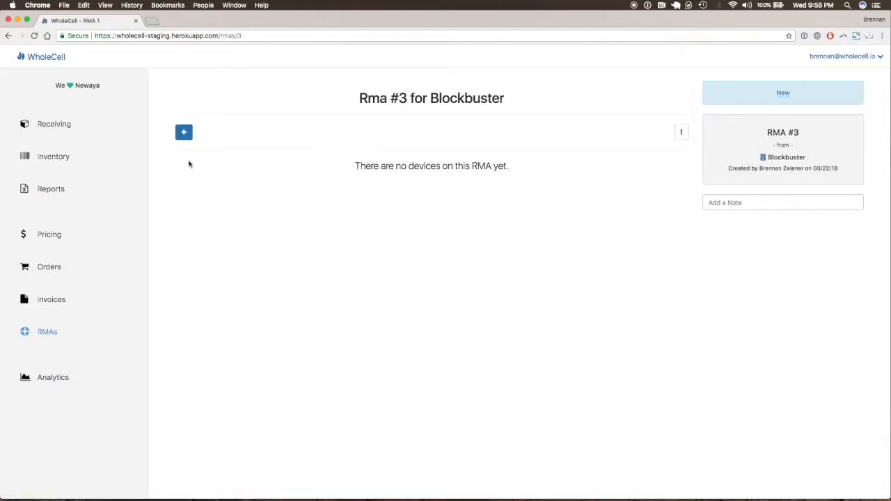
{"action": "left_click", "coordinate": [183, 131]}
{"action": "left_click", "coordinate": [269, 135]}
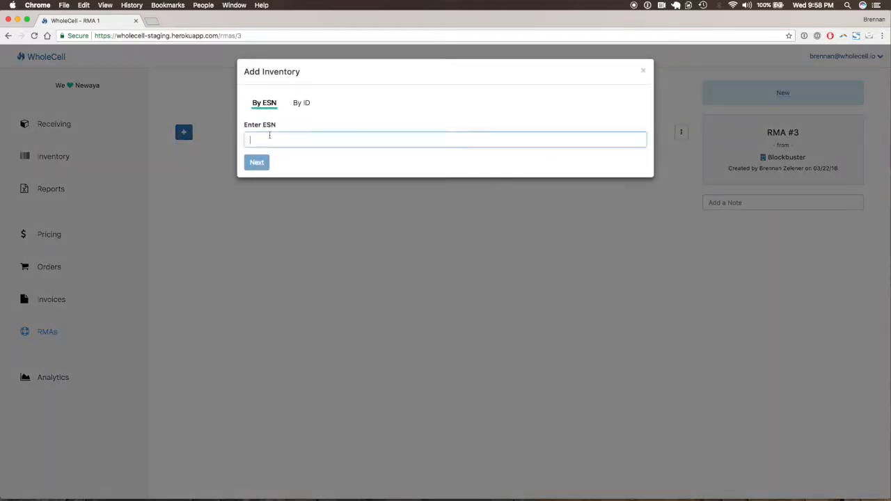
{"action": "key", "text": "super+v"}
{"action": "double_click", "coordinate": [412, 144]}
{"action": "left_click", "coordinate": [434, 144]}
{"action": "left_click_drag", "start_coordinate": [449, 141], "coordinate": [303, 141]}
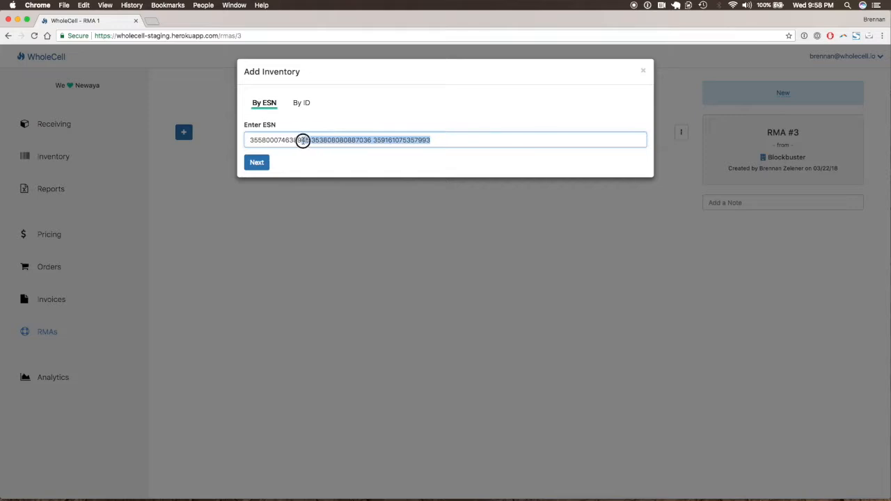
{"action": "key", "text": "BackSpace"}
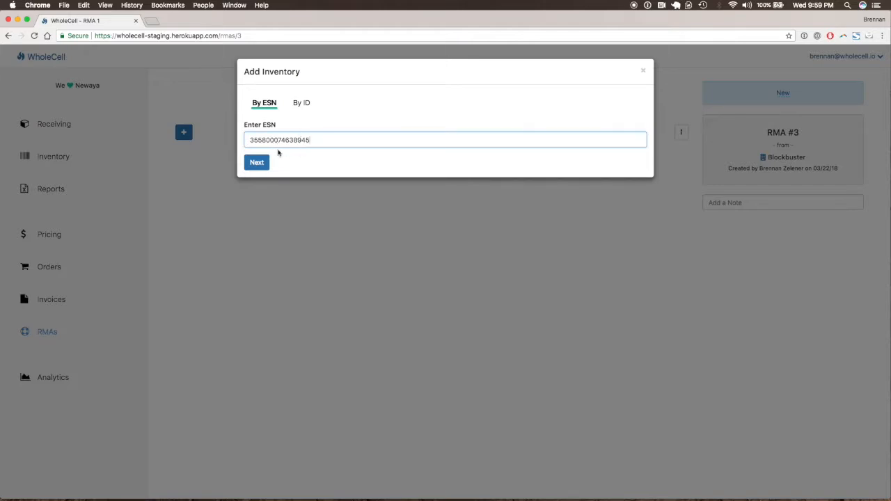
{"action": "left_click", "coordinate": [258, 161]}
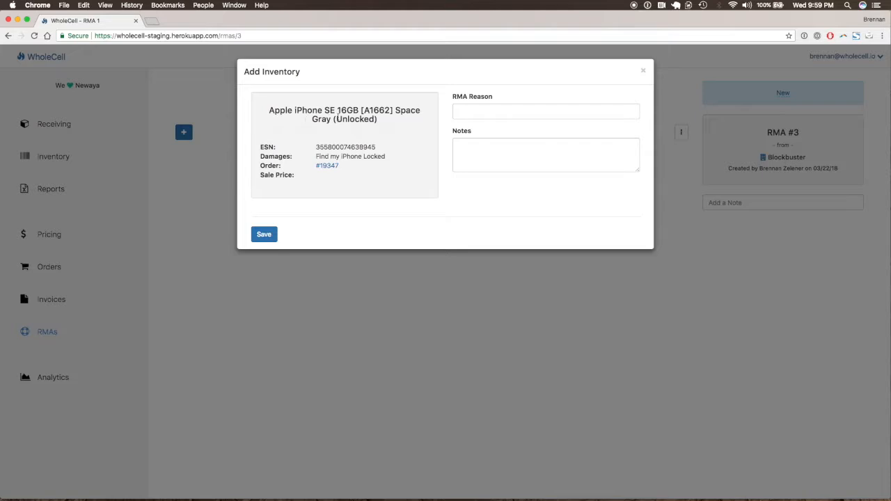
Step: Set the iPhone SE's RMA reason to Cracked Glass and save the device to the RMA
{"action": "triple_click", "coordinate": [361, 156]}
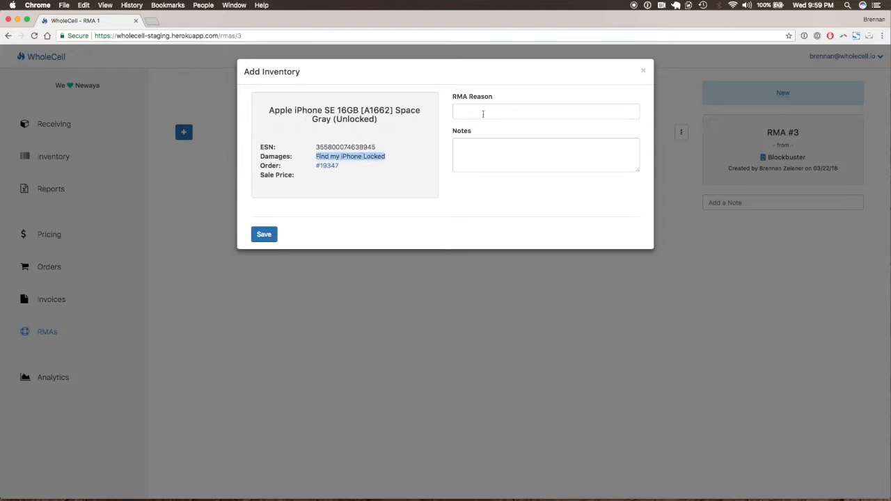
{"action": "left_click", "coordinate": [482, 113]}
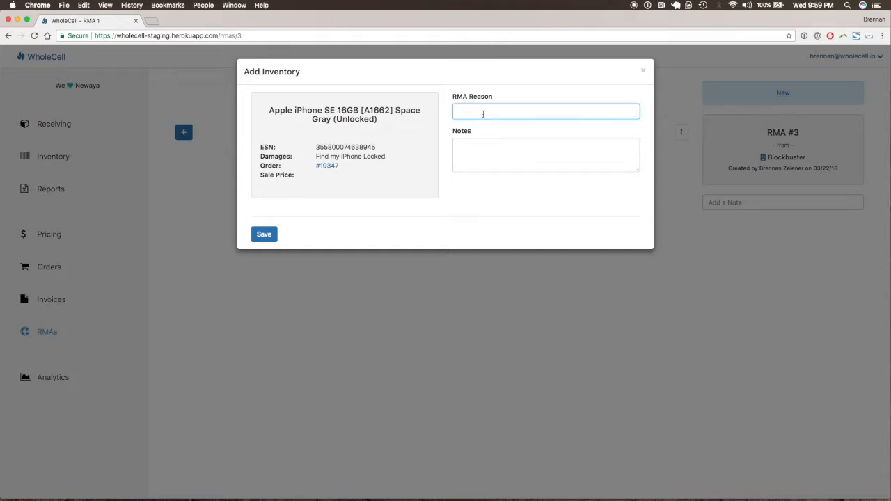
{"action": "type", "text": "Cracked Glass"}
{"action": "left_click", "coordinate": [275, 235]}
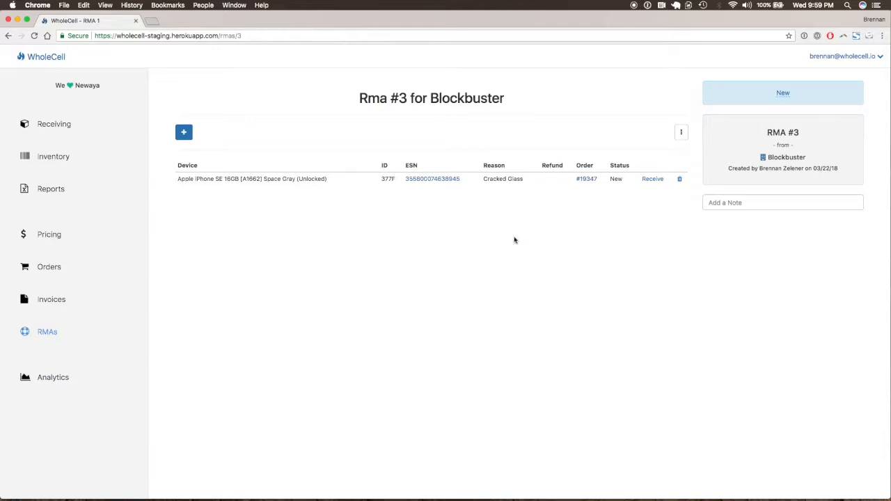
{"action": "left_click", "coordinate": [183, 134]}
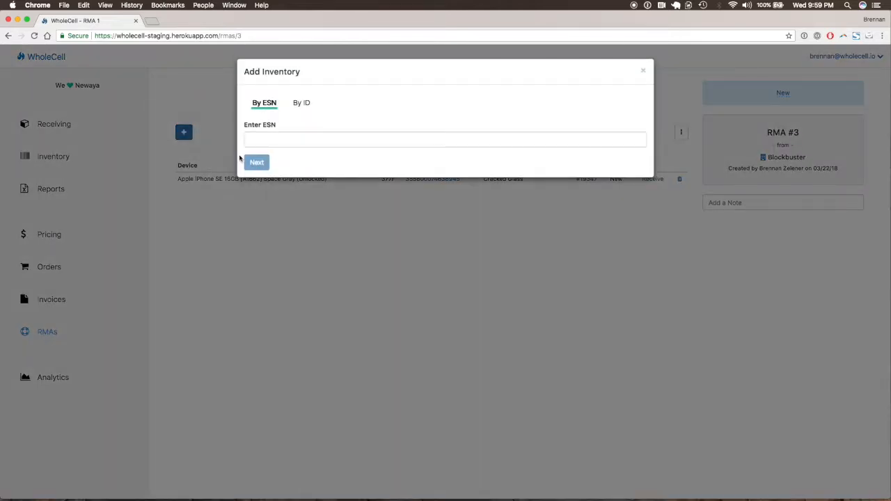
{"action": "left_click", "coordinate": [284, 146]}
{"action": "key", "text": "super+shift+v"}
{"action": "key", "text": "Return"}
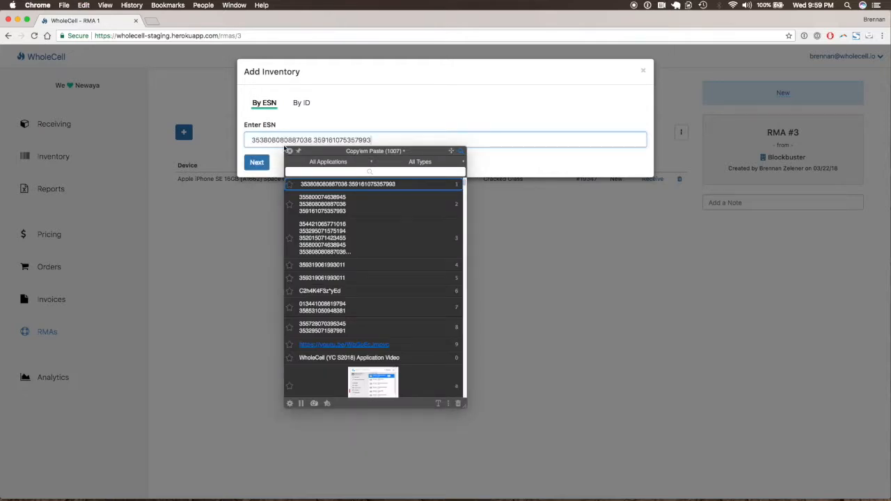
{"action": "double_click", "coordinate": [321, 140]}
{"action": "key", "text": "BackSpace"}
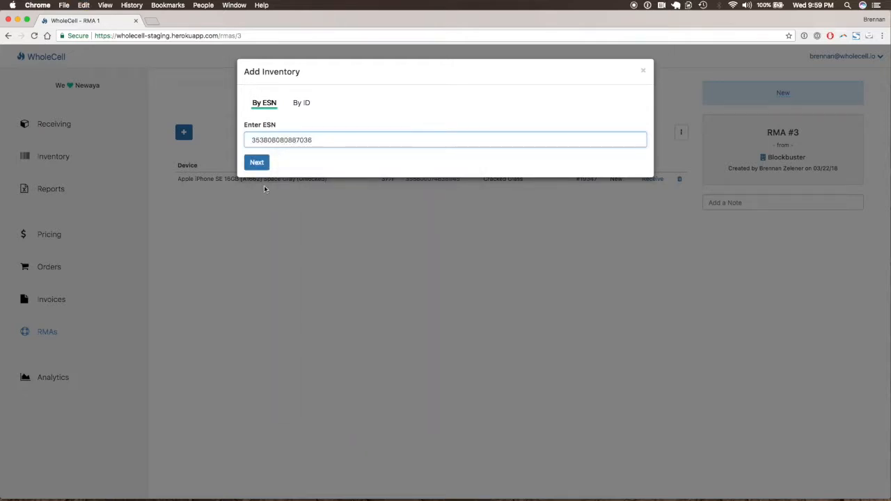
{"action": "left_click", "coordinate": [259, 163]}
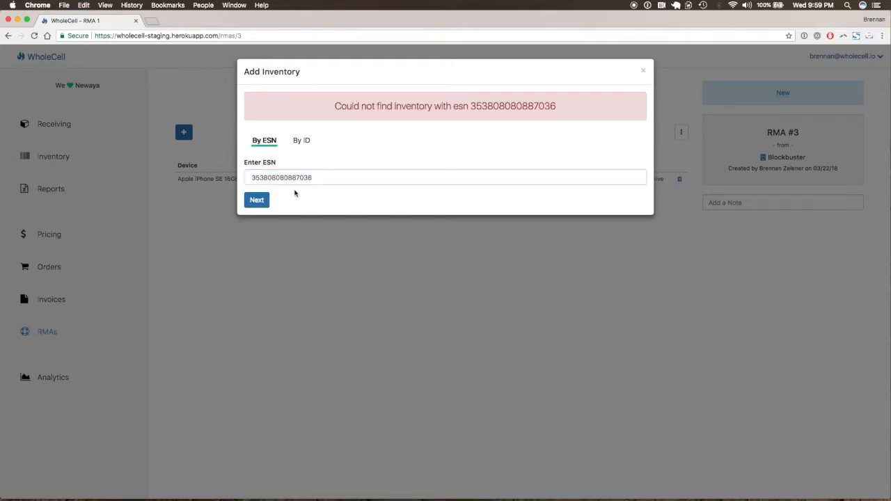
{"action": "left_click", "coordinate": [324, 174]}
{"action": "double_click", "coordinate": [315, 178]}
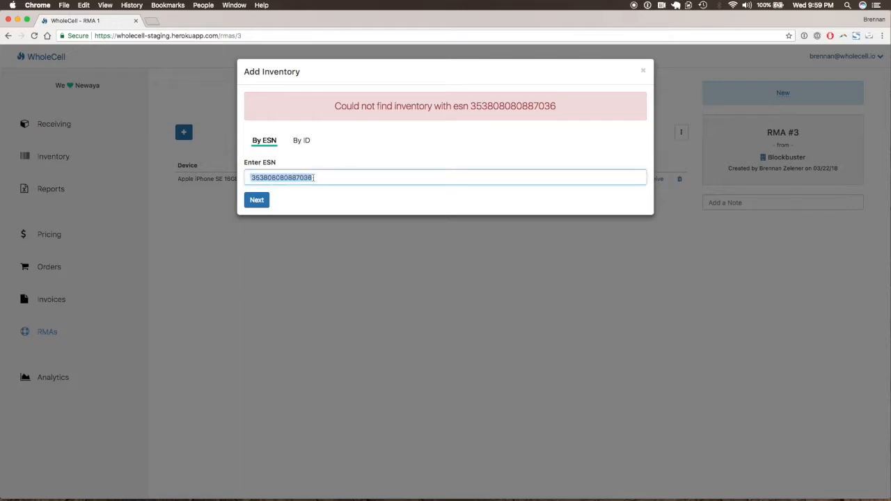
{"action": "key", "text": "BackSpace"}
{"action": "key", "text": "super+shift+v"}
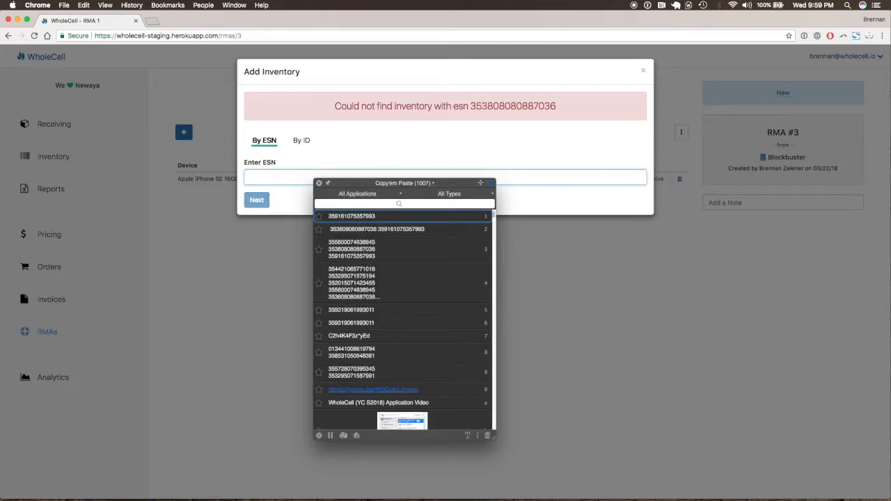
{"action": "key", "text": "Down"}
{"action": "key", "text": "Return"}
{"action": "key", "text": "alt+BackSpace"}
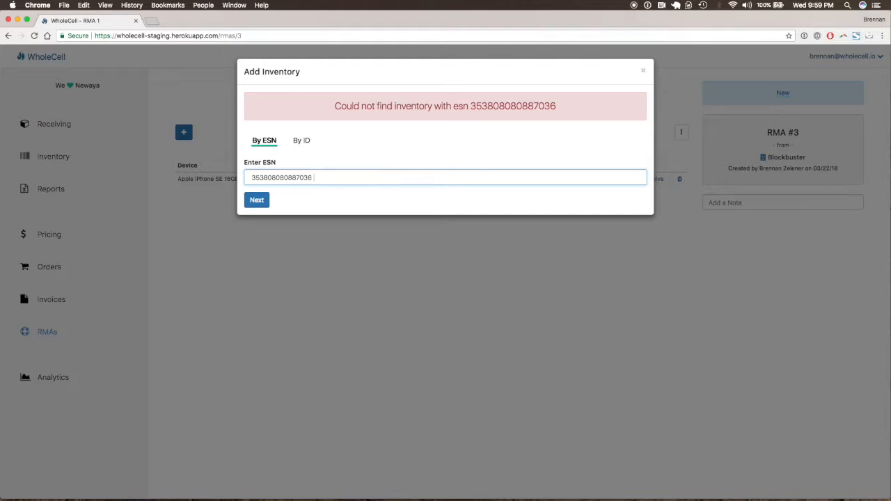
{"action": "key", "text": "BackSpace"}
{"action": "left_click", "coordinate": [265, 199]}
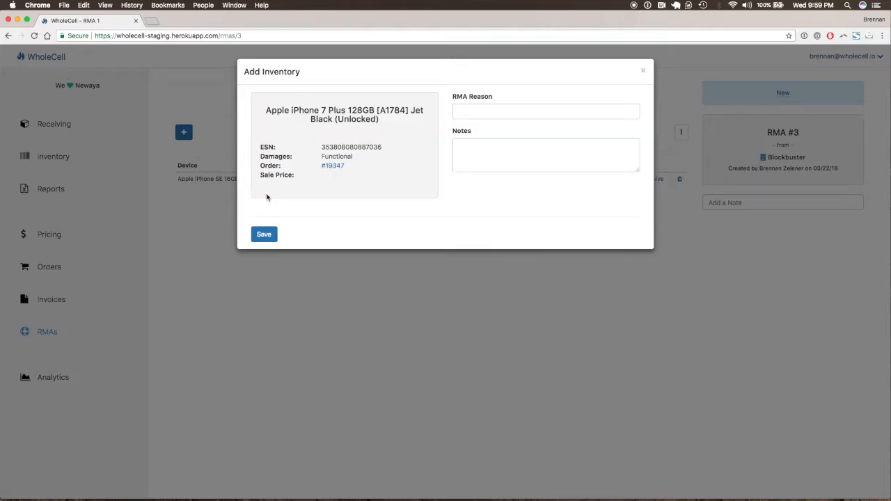
Step: Set the iPhone 7 Plus's RMA reason to Bad Touch ID and save the device to the RMA
{"action": "triple_click", "coordinate": [305, 112]}
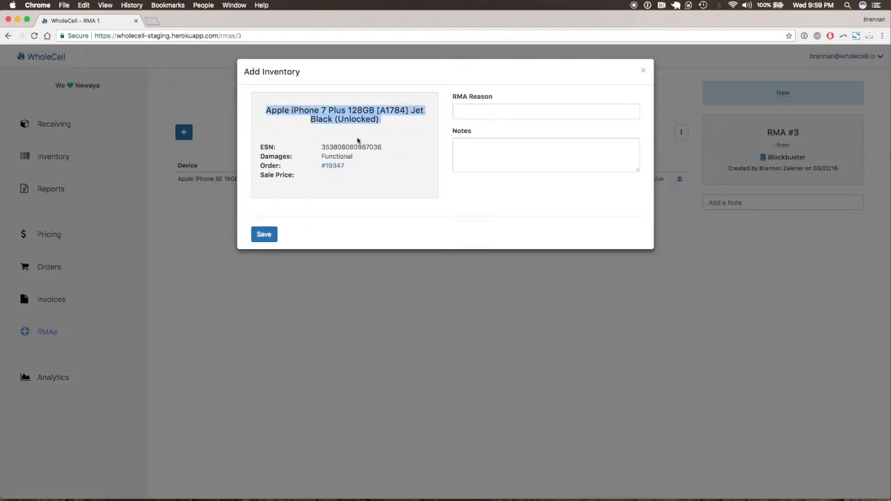
{"action": "double_click", "coordinate": [347, 154]}
{"action": "left_click", "coordinate": [481, 113]}
{"action": "type", "text": "Bad Touch ID"}
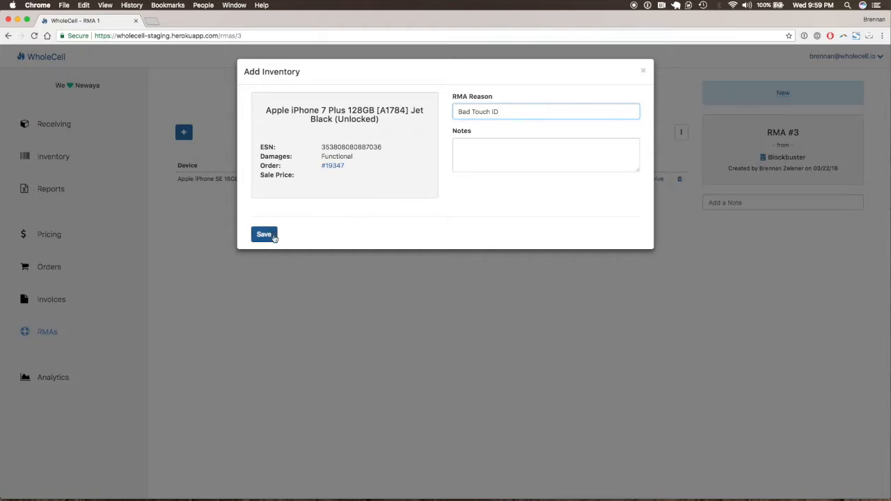
{"action": "left_click", "coordinate": [273, 237]}
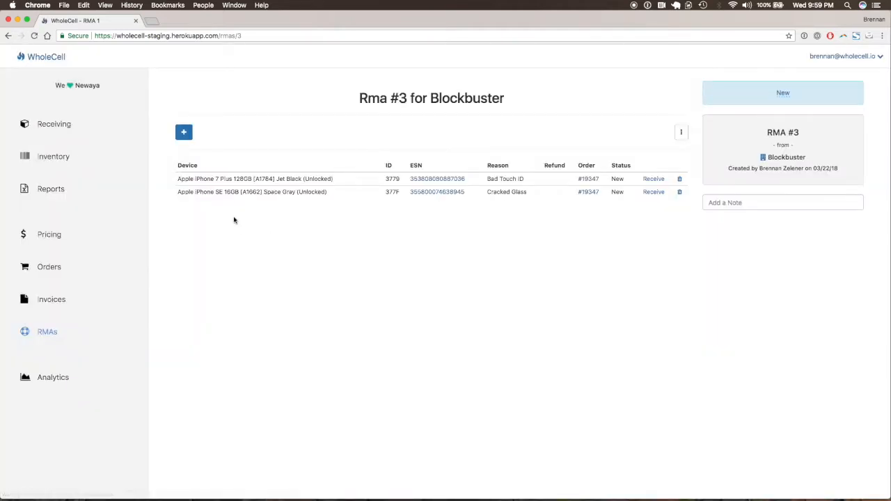
{"action": "left_click", "coordinate": [189, 132]}
{"action": "left_click", "coordinate": [347, 143]}
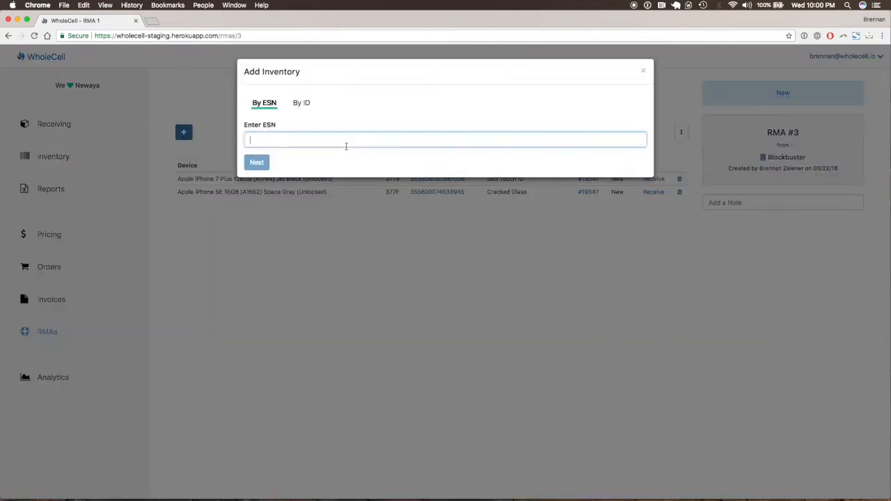
{"action": "key", "text": "super+shift+v"}
{"action": "key", "text": "Return"}
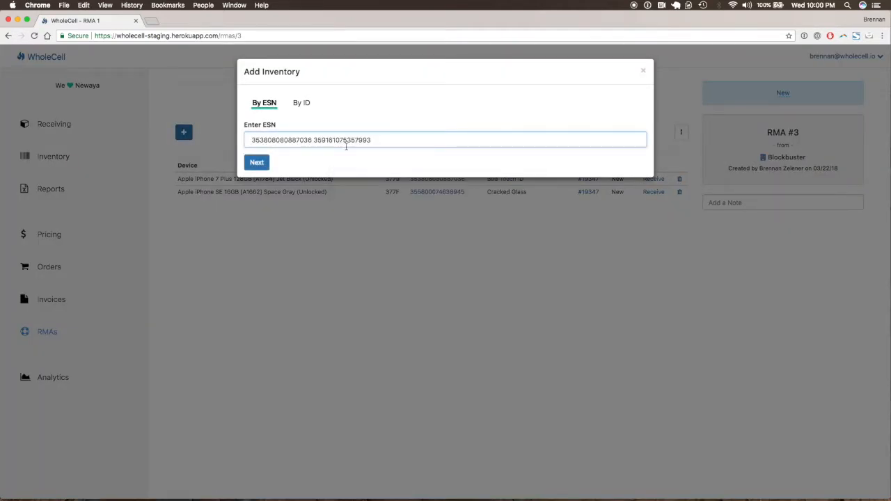
{"action": "key", "text": "super+BackSpace"}
{"action": "left_click", "coordinate": [256, 164]}
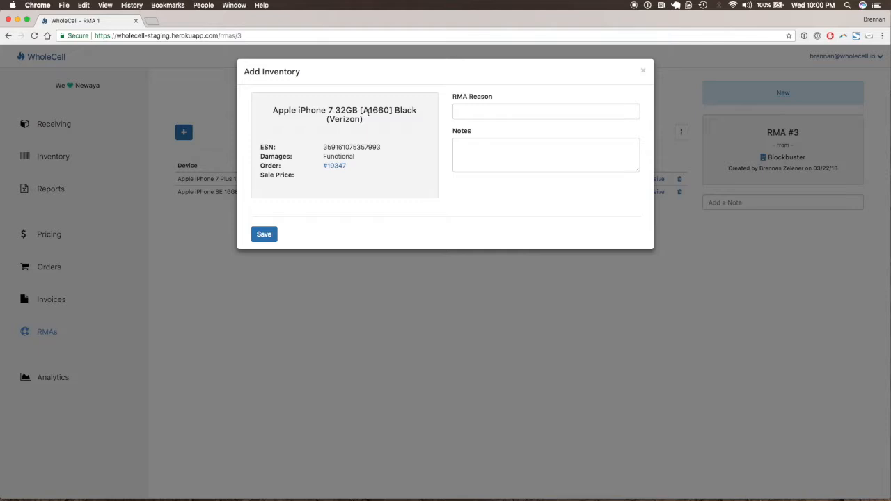
Step: Set the iPhone 7 32GB's RMA reason to Bad LCD and save the device to the RMA
{"action": "left_click", "coordinate": [509, 113]}
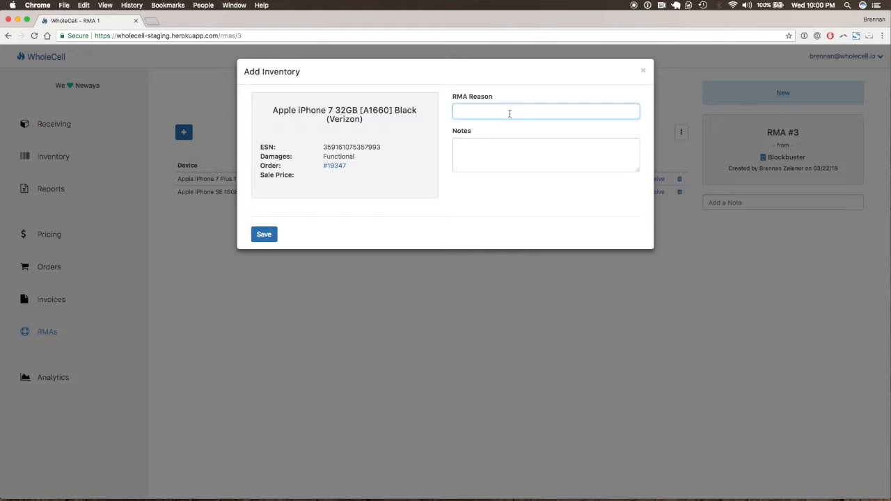
{"action": "type", "text": "Bad LCD"}
{"action": "left_click", "coordinate": [270, 240]}
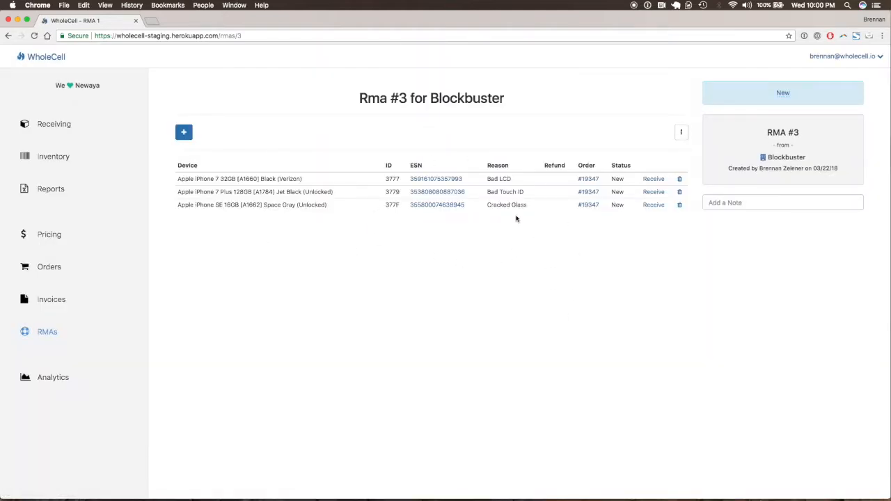
Step: View the RMA's PDF document and return to the RMA's device list
{"action": "left_click", "coordinate": [681, 132]}
{"action": "left_click", "coordinate": [658, 148]}
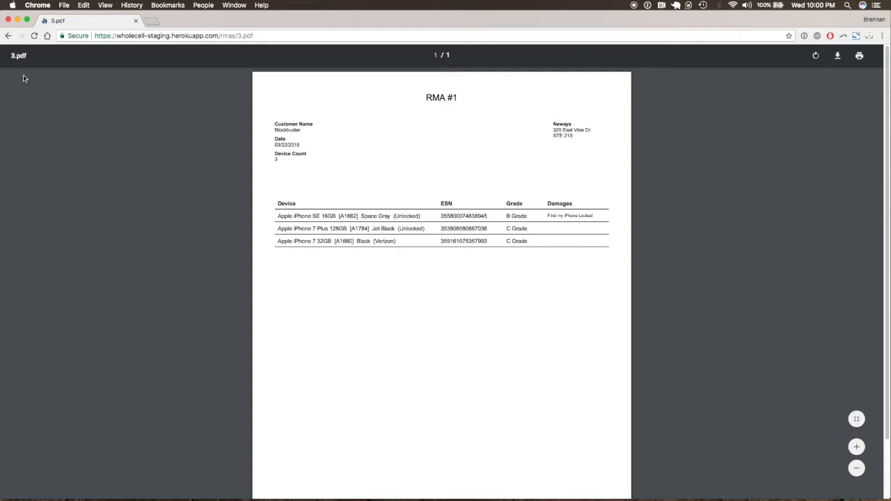
{"action": "left_click", "coordinate": [7, 38]}
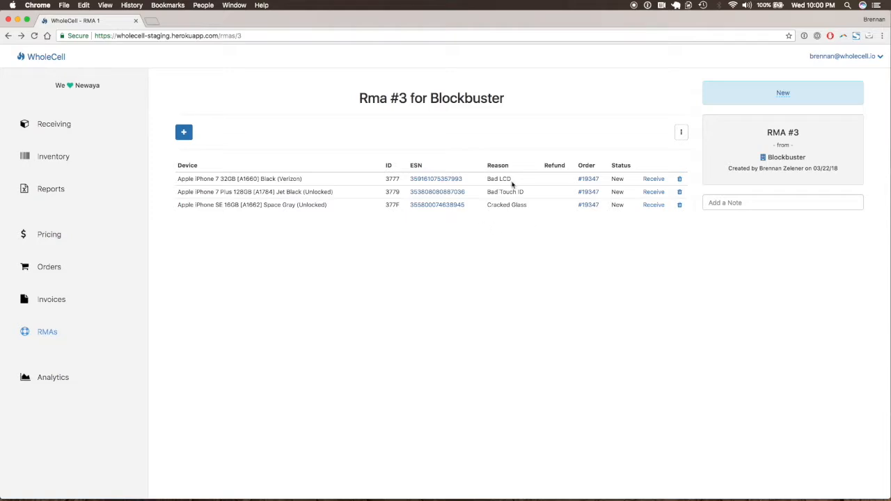
Step: Open the receiving form for the iPhone 7 32GB returned for Bad LCD and review its sold-as and device details
{"action": "triple_click", "coordinate": [498, 179]}
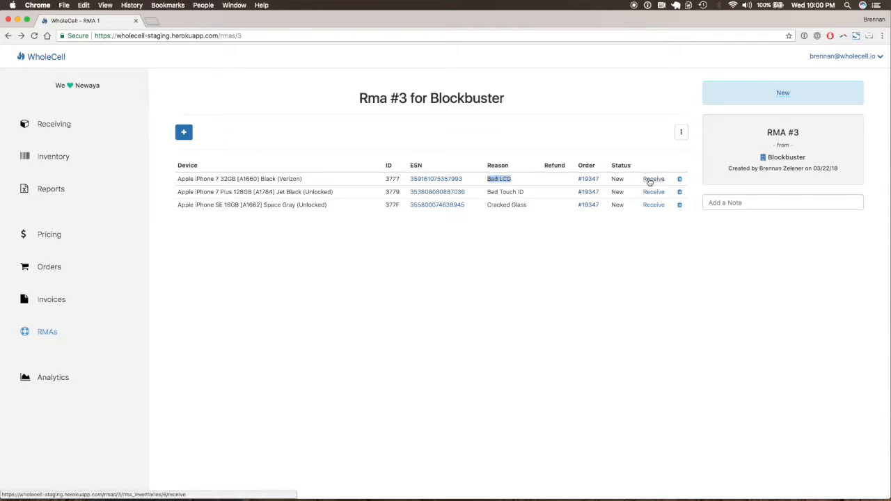
{"action": "left_click", "coordinate": [650, 182]}
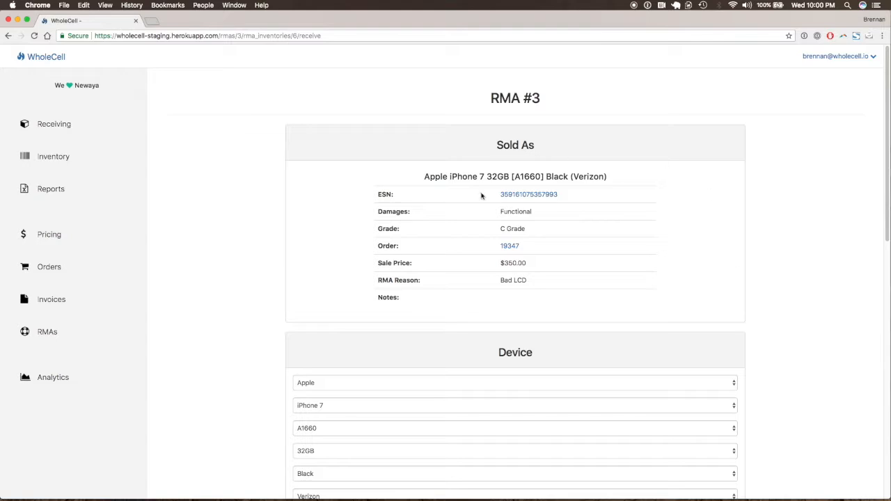
{"action": "scroll", "coordinate": [722, 290], "scroll_direction": "down", "scroll_amount": 2}
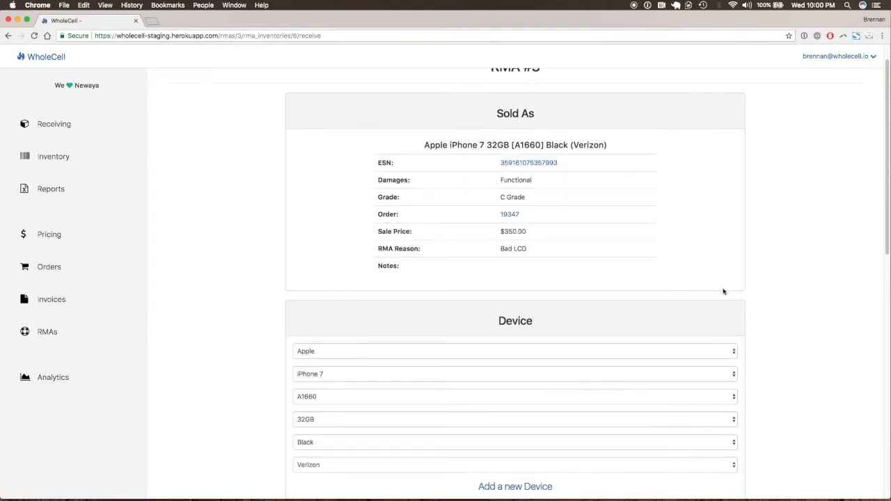
{"action": "scroll", "coordinate": [723, 292], "scroll_direction": "down", "scroll_amount": 2}
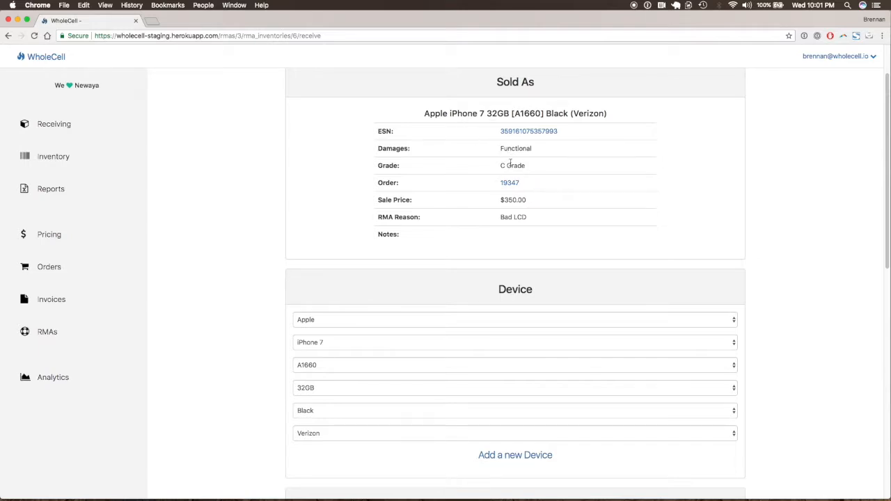
Step: Check the iPhone 7 32GB's RMA reason and grade on the receiving form, then flag its screen as Broken LCD
{"action": "triple_click", "coordinate": [511, 217]}
{"action": "scroll", "coordinate": [787, 311], "scroll_direction": "down", "scroll_amount": 1}
{"action": "scroll", "coordinate": [787, 311], "scroll_direction": "down", "scroll_amount": 2}
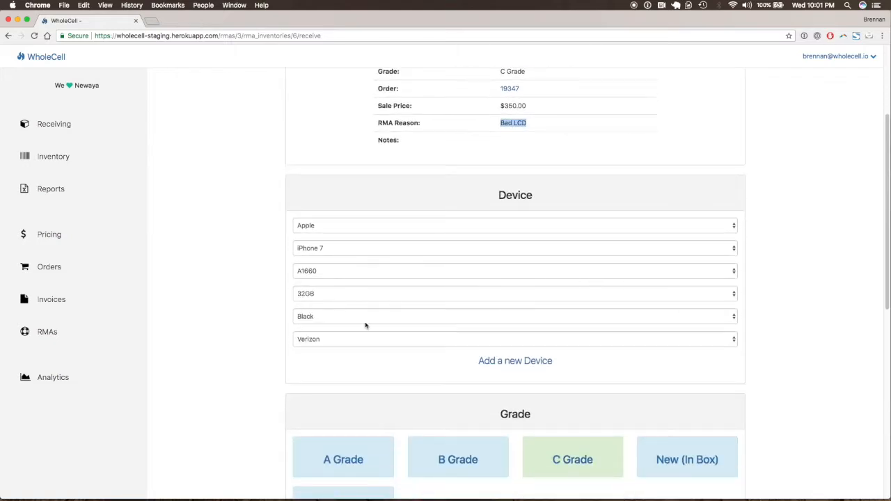
{"action": "scroll", "coordinate": [575, 352], "scroll_direction": "down", "scroll_amount": 1}
{"action": "scroll", "coordinate": [574, 352], "scroll_direction": "down", "scroll_amount": 1}
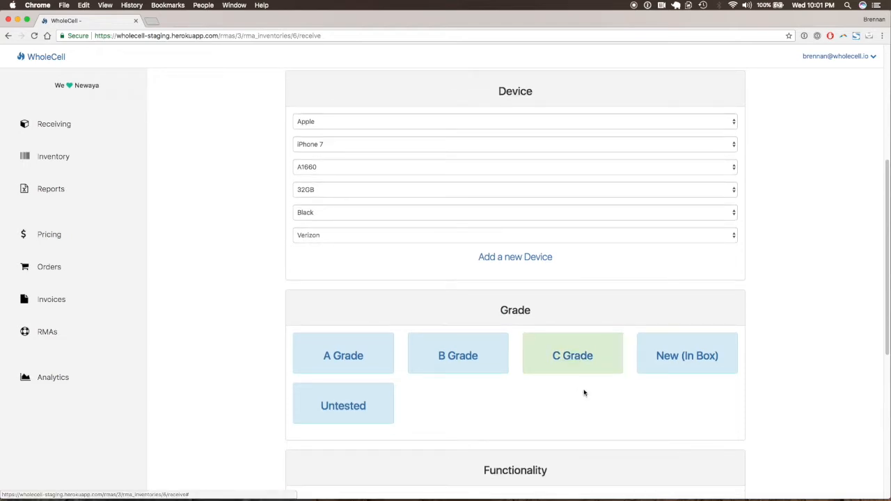
{"action": "scroll", "coordinate": [585, 392], "scroll_direction": "down", "scroll_amount": 2}
{"action": "scroll", "coordinate": [584, 394], "scroll_direction": "down", "scroll_amount": 1}
{"action": "scroll", "coordinate": [583, 392], "scroll_direction": "up", "scroll_amount": 4}
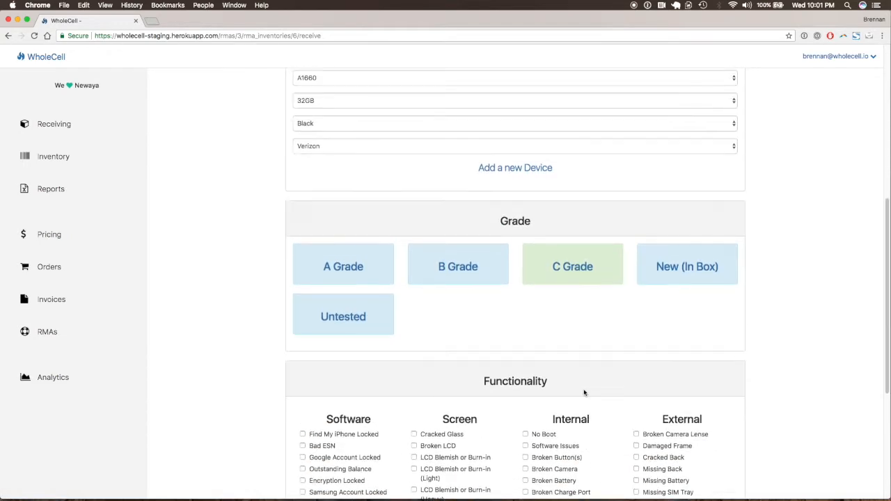
{"action": "scroll", "coordinate": [534, 311], "scroll_direction": "down", "scroll_amount": 7}
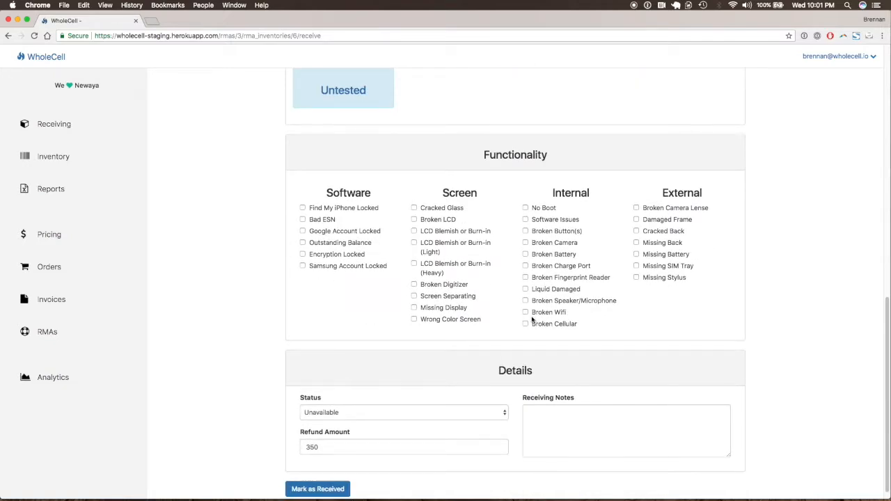
{"action": "left_click", "coordinate": [443, 221]}
{"action": "scroll", "coordinate": [759, 350], "scroll_direction": "down", "scroll_amount": 1}
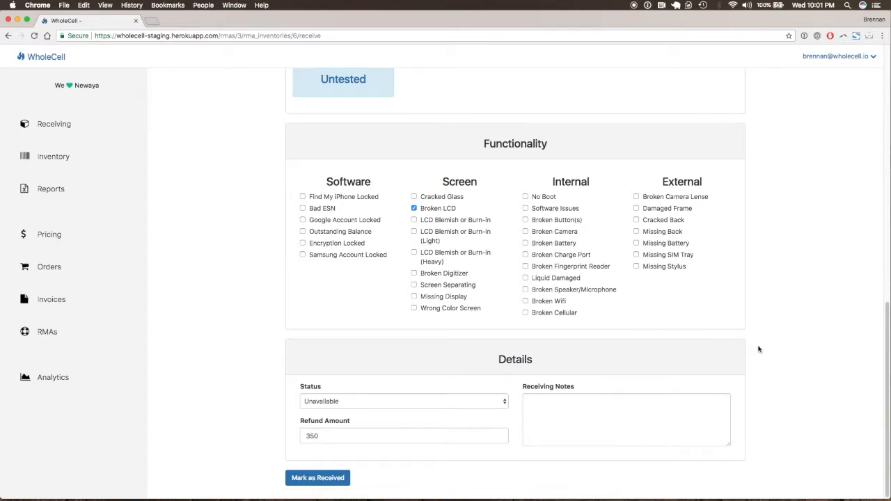
Step: Set the iPhone 7 32GB's status to Available and mark the device as received
{"action": "left_click", "coordinate": [480, 400]}
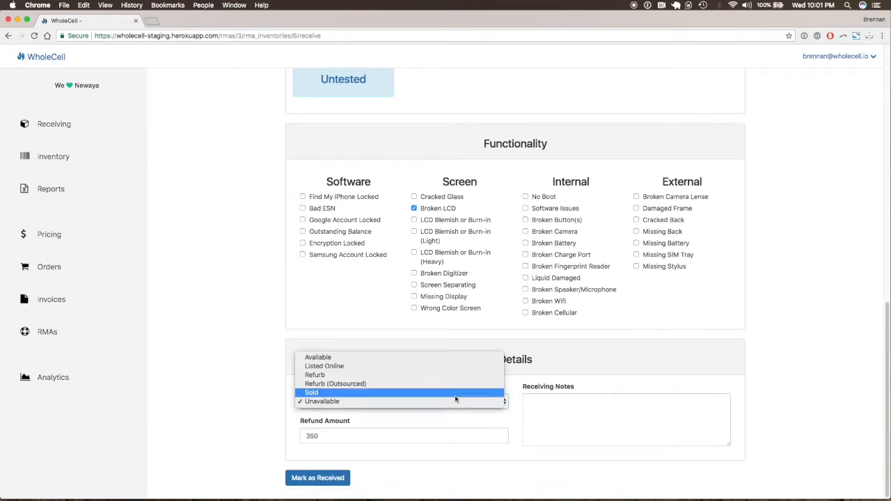
{"action": "left_click", "coordinate": [357, 358]}
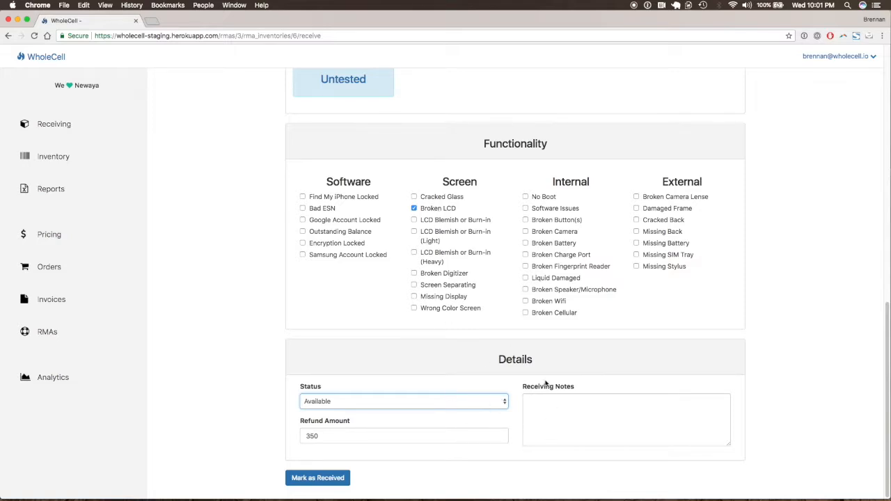
{"action": "key", "text": "Tab"}
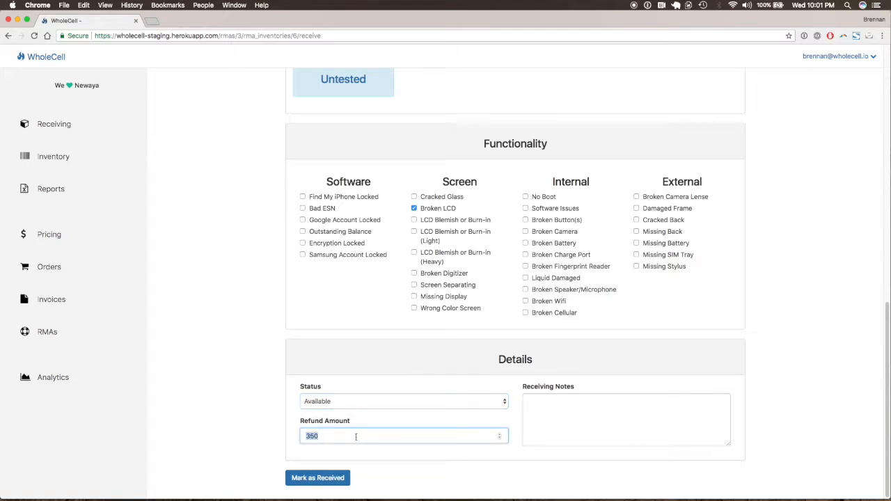
{"action": "left_click", "coordinate": [329, 482]}
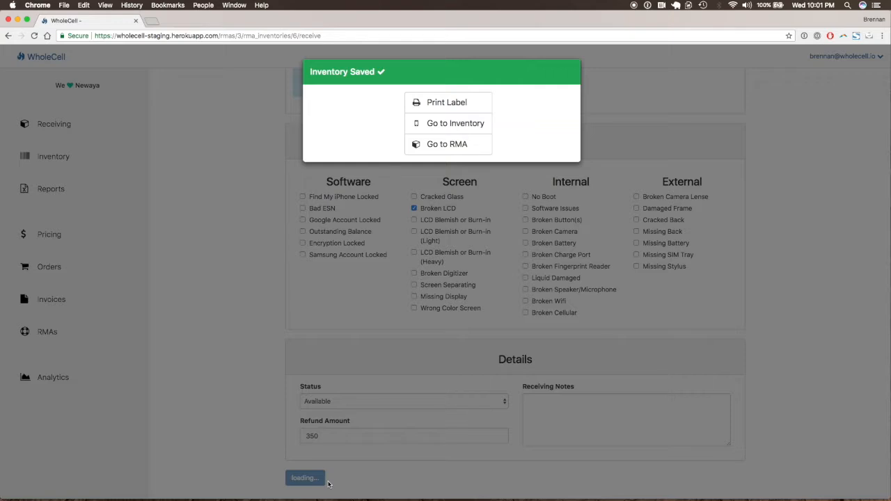
Step: View the received iPhone 7's printable label, close it, and return to the RMA's device list
{"action": "left_click", "coordinate": [480, 103]}
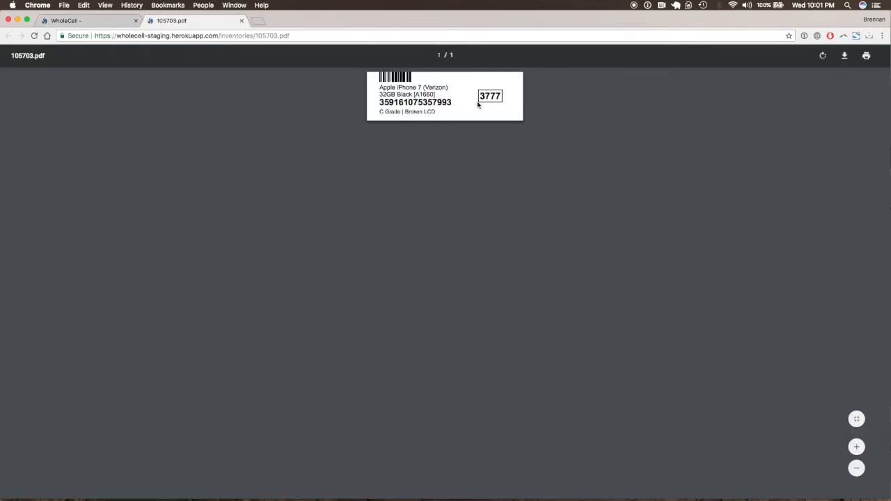
{"action": "left_click", "coordinate": [242, 20]}
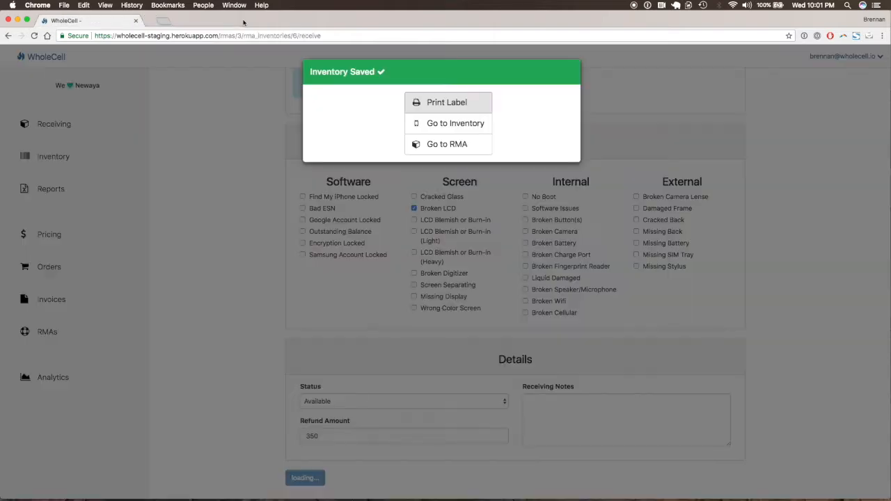
{"action": "left_click", "coordinate": [443, 142]}
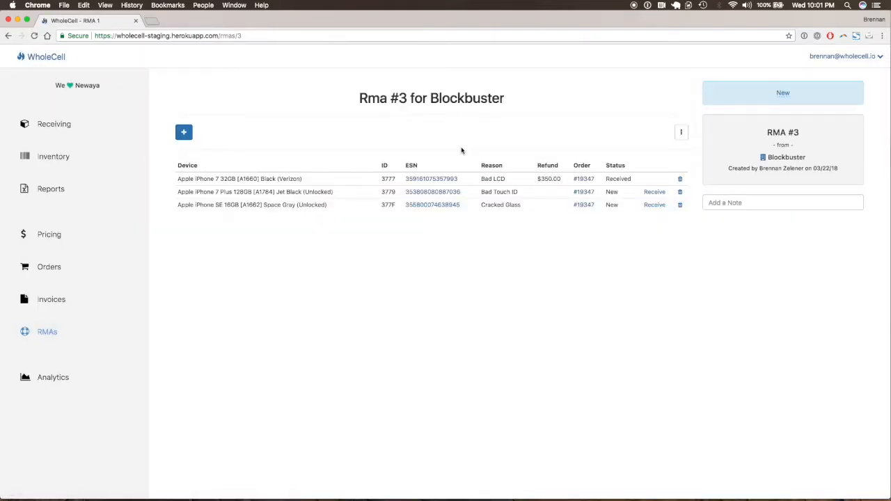
Step: Open the receiving form for the iPhone 7 Plus 128GB and review its RMA reason, device details, grade and functionality options
{"action": "left_click", "coordinate": [658, 196]}
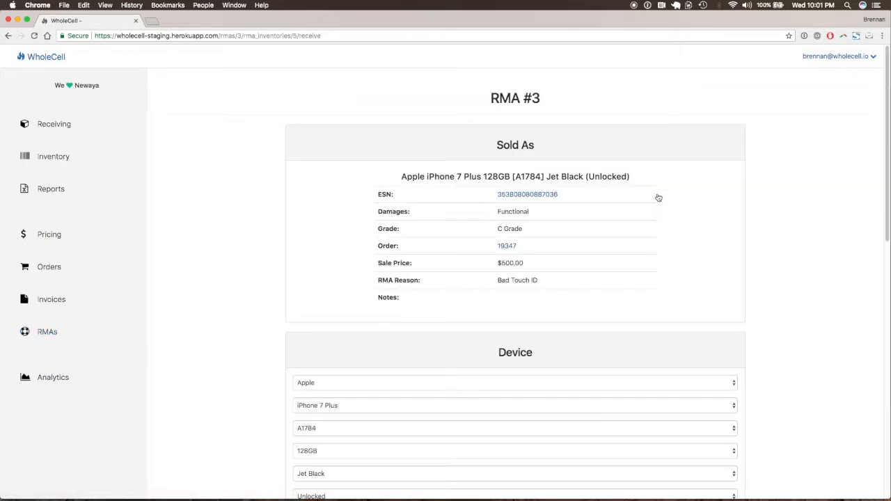
{"action": "triple_click", "coordinate": [534, 280]}
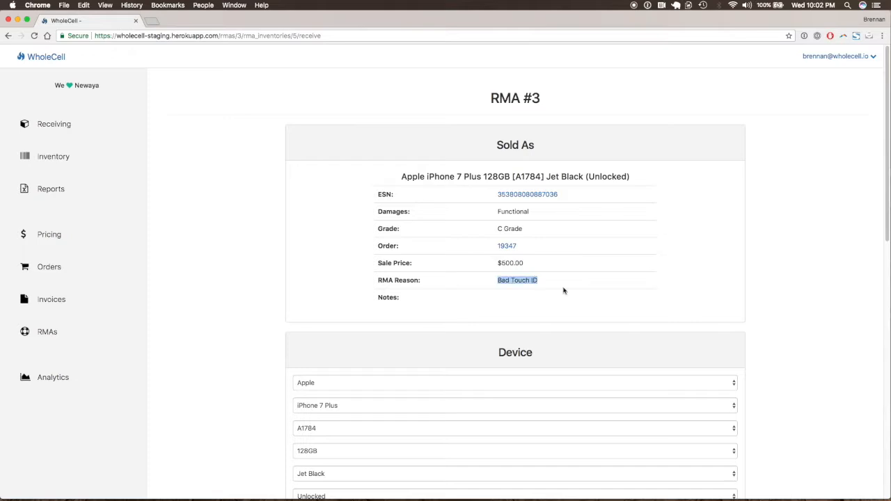
{"action": "scroll", "coordinate": [543, 300], "scroll_direction": "down", "scroll_amount": 3}
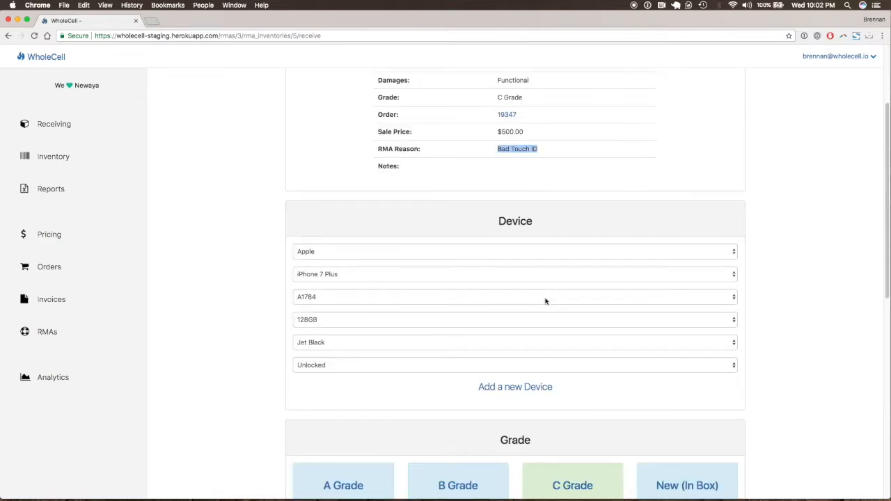
{"action": "scroll", "coordinate": [546, 300], "scroll_direction": "down", "scroll_amount": 1}
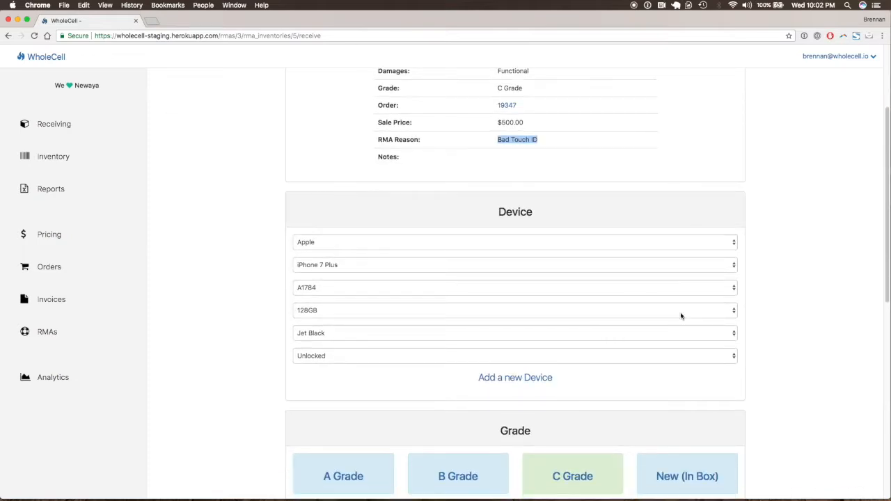
{"action": "scroll", "coordinate": [682, 314], "scroll_direction": "up", "scroll_amount": 3}
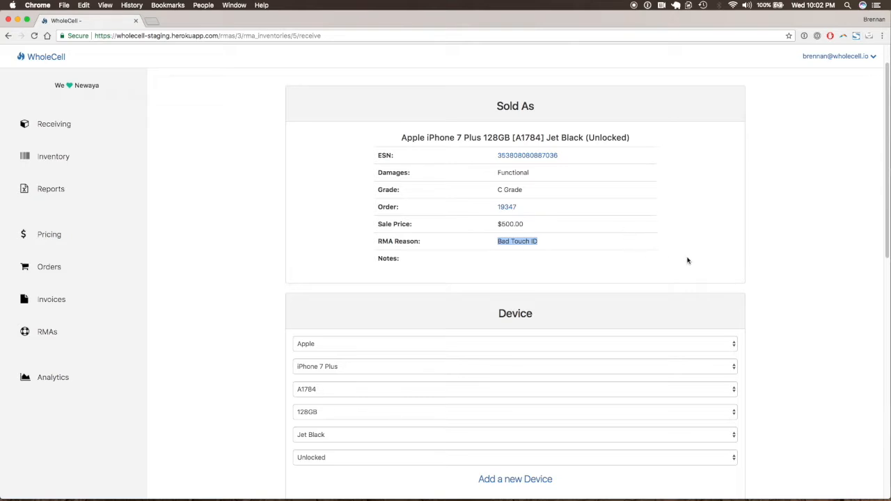
{"action": "scroll", "coordinate": [688, 260], "scroll_direction": "down", "scroll_amount": 2}
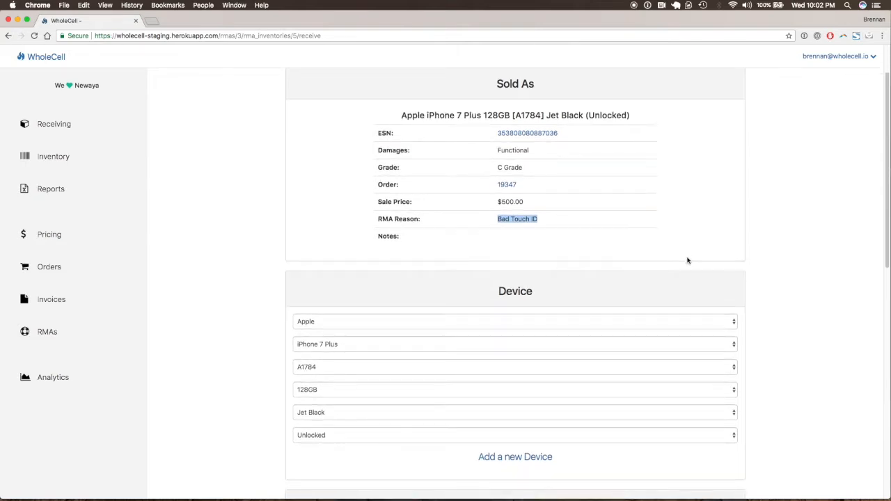
{"action": "scroll", "coordinate": [688, 261], "scroll_direction": "down", "scroll_amount": 6}
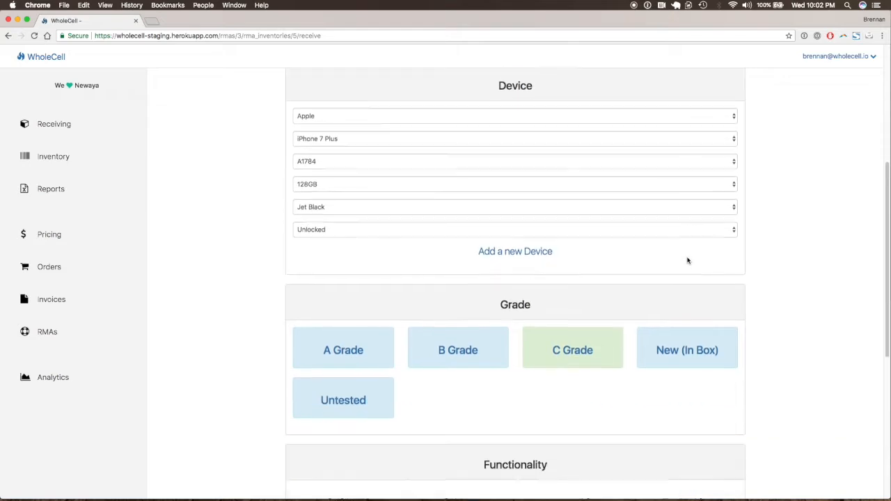
{"action": "scroll", "coordinate": [688, 261], "scroll_direction": "down", "scroll_amount": 5}
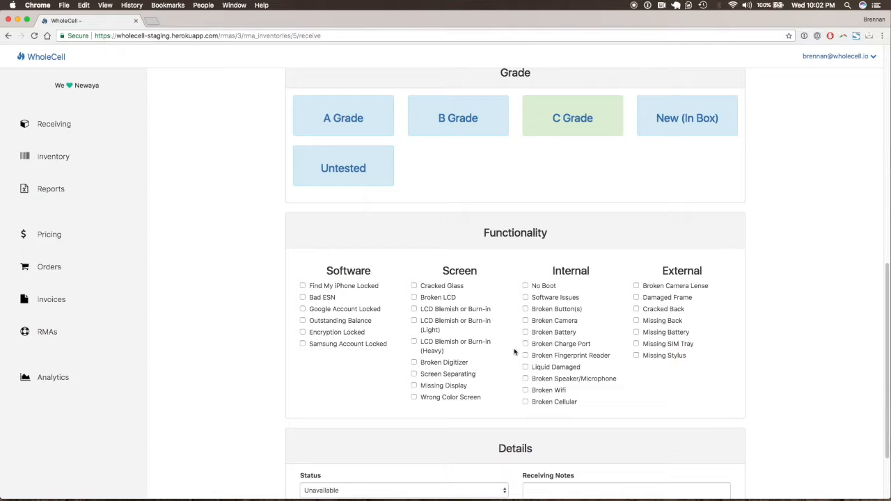
{"action": "double_click", "coordinate": [568, 355]}
{"action": "scroll", "coordinate": [711, 388], "scroll_direction": "down", "scroll_amount": 3}
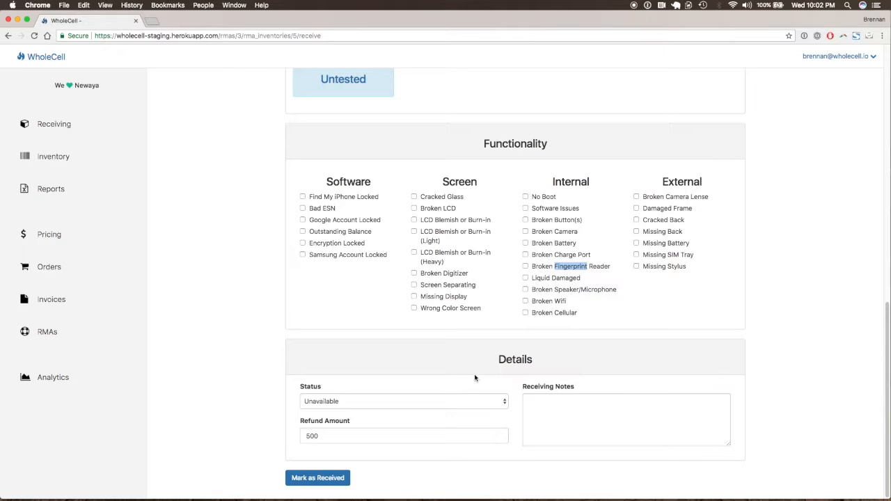
Step: Set the iPhone 7 Plus's status to Available, mark it as received, and return to the RMA's device list
{"action": "left_click", "coordinate": [433, 402]}
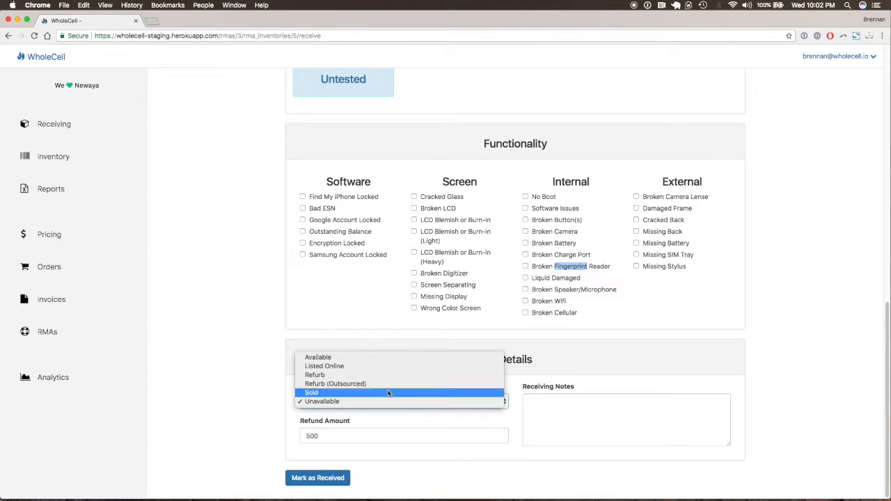
{"action": "left_click", "coordinate": [350, 362]}
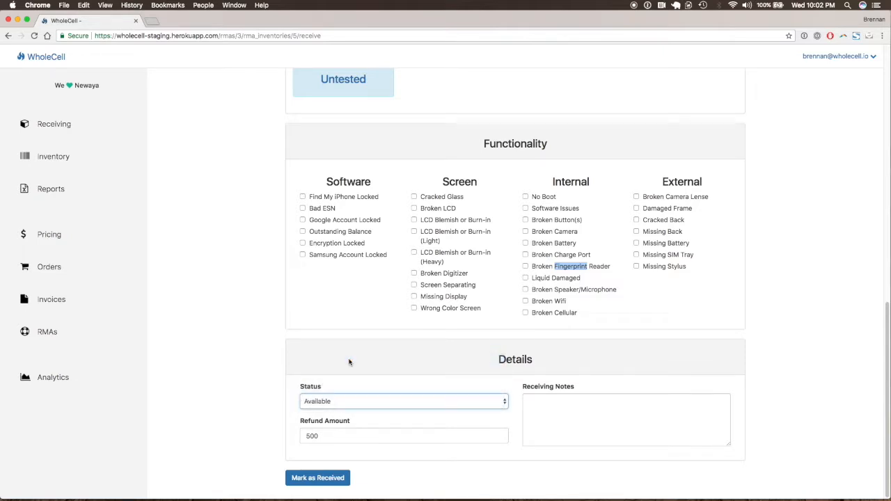
{"action": "left_click", "coordinate": [331, 435]}
{"action": "double_click", "coordinate": [331, 436]}
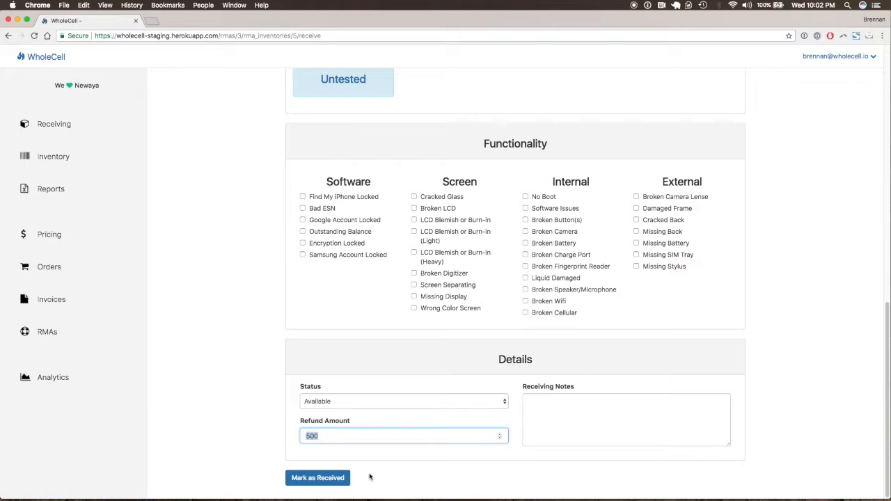
{"action": "left_click", "coordinate": [346, 481]}
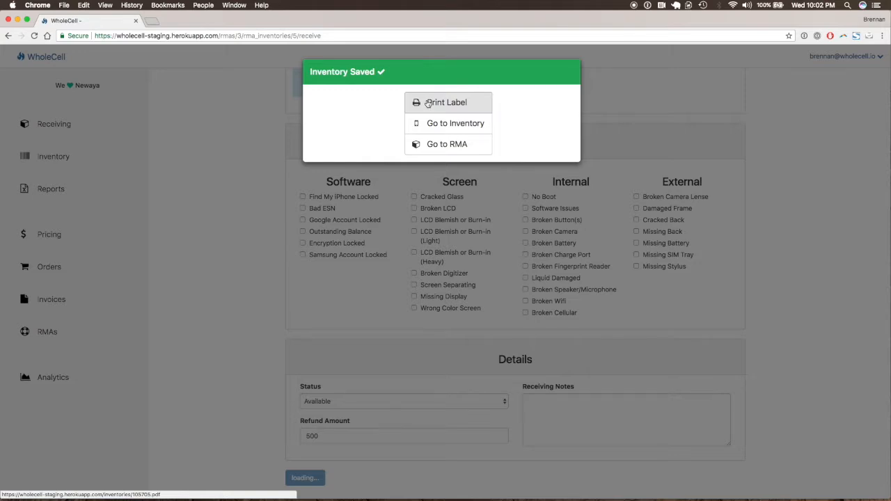
{"action": "left_click", "coordinate": [425, 149]}
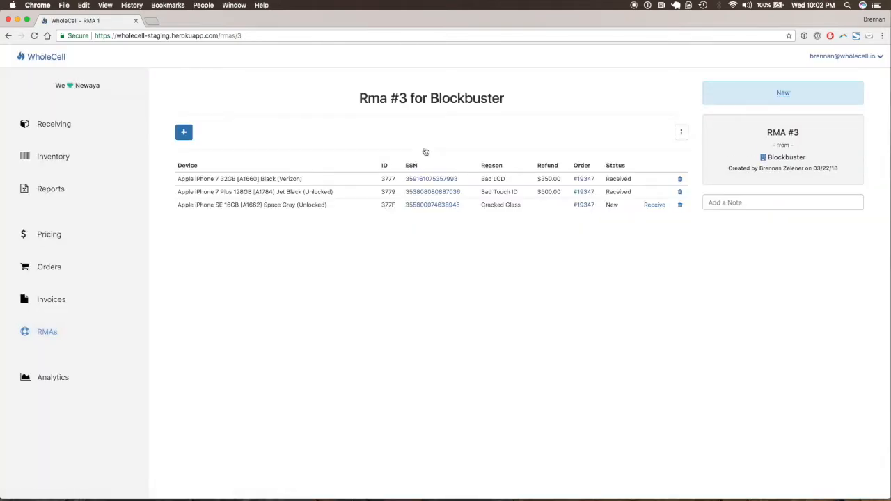
Step: Open the receiving form for the iPhone SE 16GB returned for Cracked Glass and set its grade to C Grade
{"action": "left_click", "coordinate": [650, 207]}
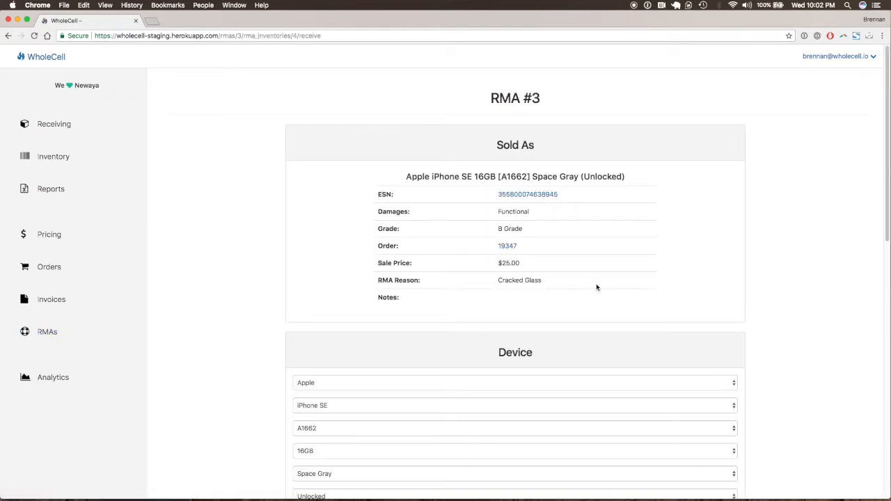
{"action": "scroll", "coordinate": [596, 288], "scroll_direction": "down", "scroll_amount": 3}
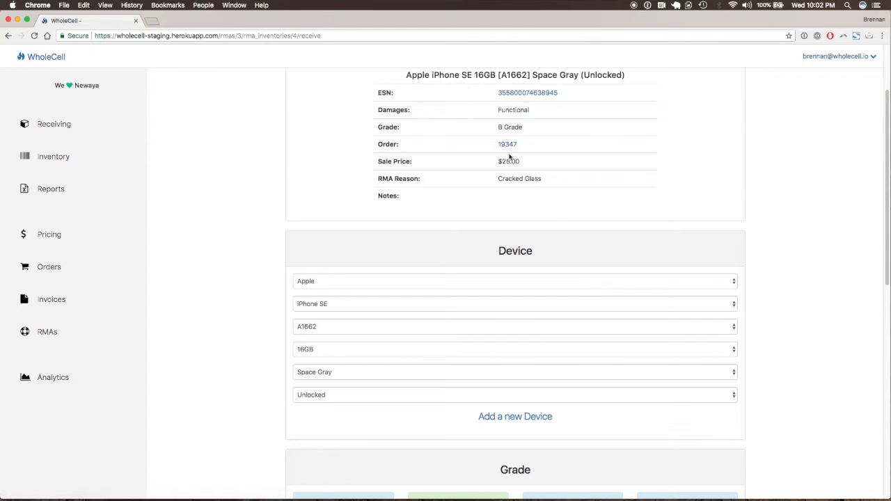
{"action": "scroll", "coordinate": [547, 193], "scroll_direction": "up", "scroll_amount": 2}
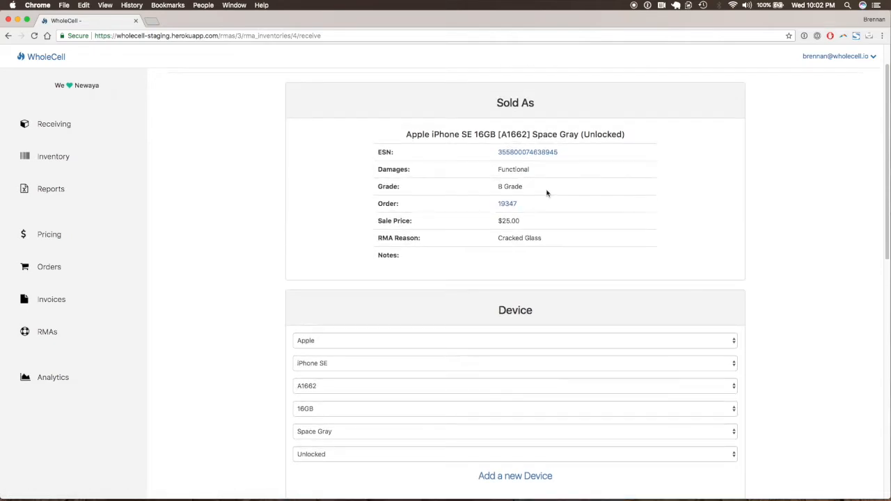
{"action": "scroll", "coordinate": [548, 233], "scroll_direction": "down", "scroll_amount": 1}
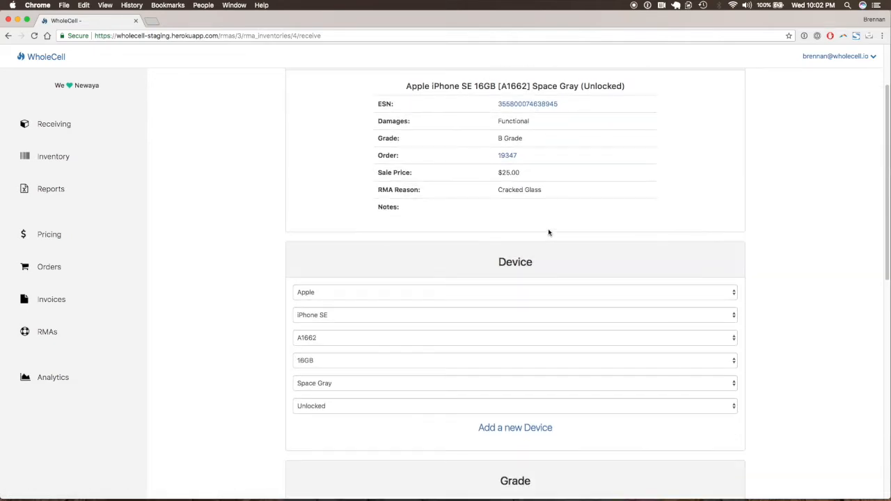
{"action": "scroll", "coordinate": [549, 233], "scroll_direction": "down", "scroll_amount": 6}
{"action": "scroll", "coordinate": [689, 257], "scroll_direction": "down", "scroll_amount": 4}
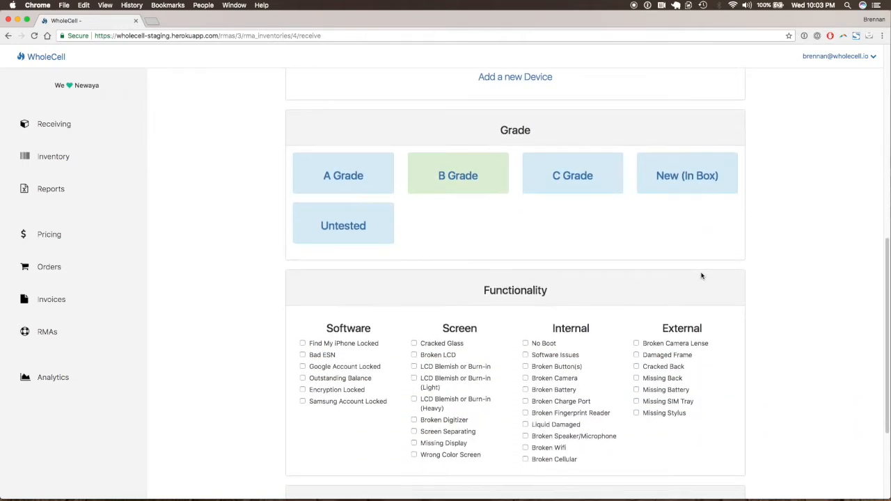
{"action": "scroll", "coordinate": [702, 277], "scroll_direction": "up", "scroll_amount": 6}
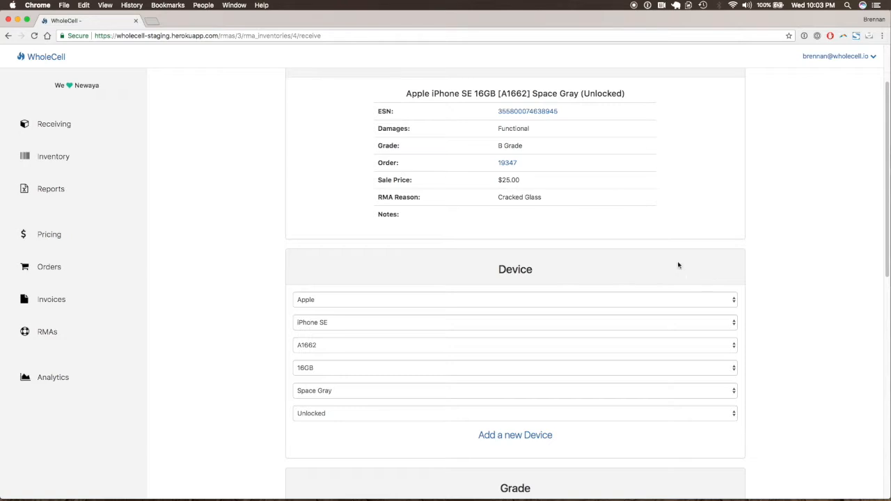
{"action": "triple_click", "coordinate": [519, 196]}
{"action": "scroll", "coordinate": [548, 244], "scroll_direction": "down", "scroll_amount": 5}
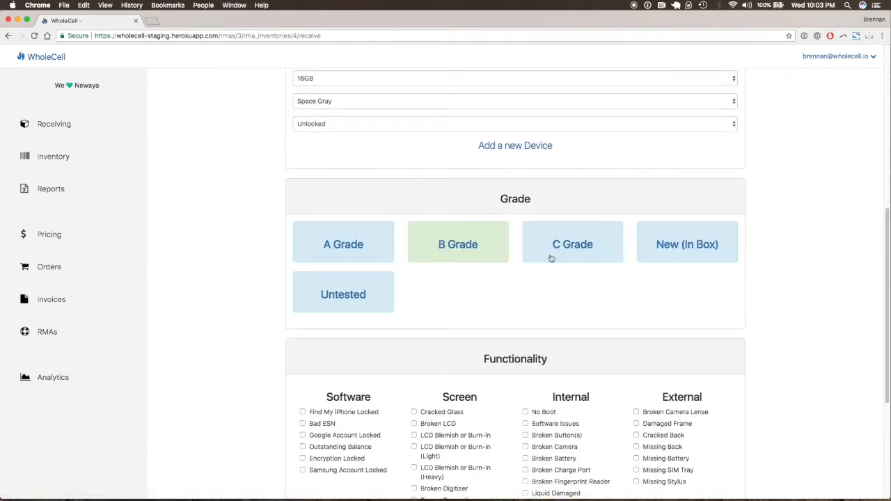
{"action": "left_click", "coordinate": [550, 247]}
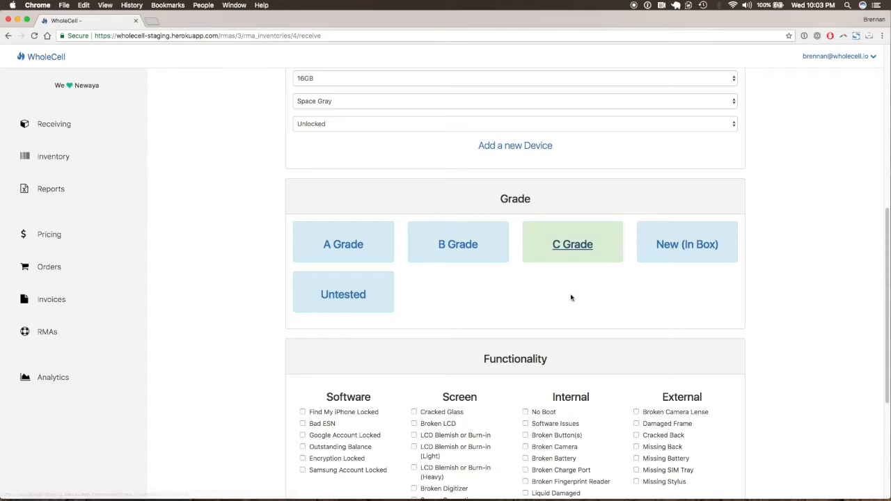
{"action": "scroll", "coordinate": [550, 312], "scroll_direction": "down", "scroll_amount": 3}
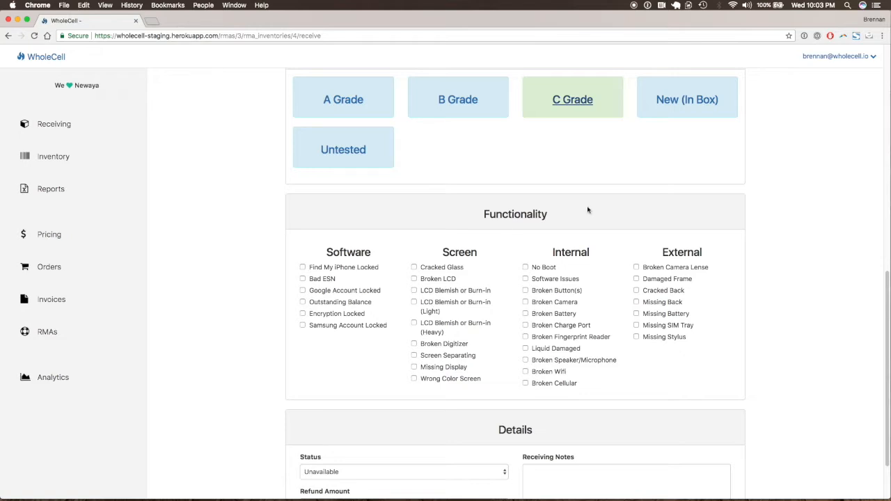
Step: Set the iPhone SE's status to Available, mark it as received, and return to the RMA's device list
{"action": "scroll", "coordinate": [592, 282], "scroll_direction": "down", "scroll_amount": 1}
{"action": "scroll", "coordinate": [592, 282], "scroll_direction": "down", "scroll_amount": 3}
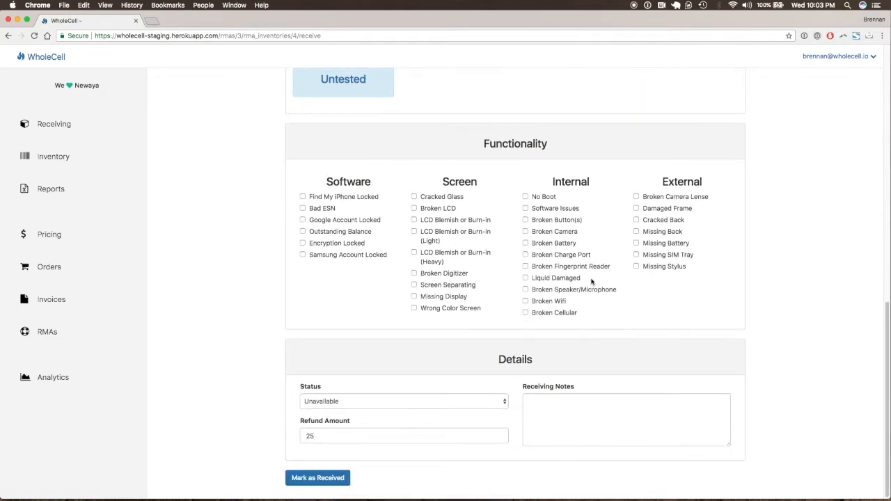
{"action": "left_click", "coordinate": [484, 405]}
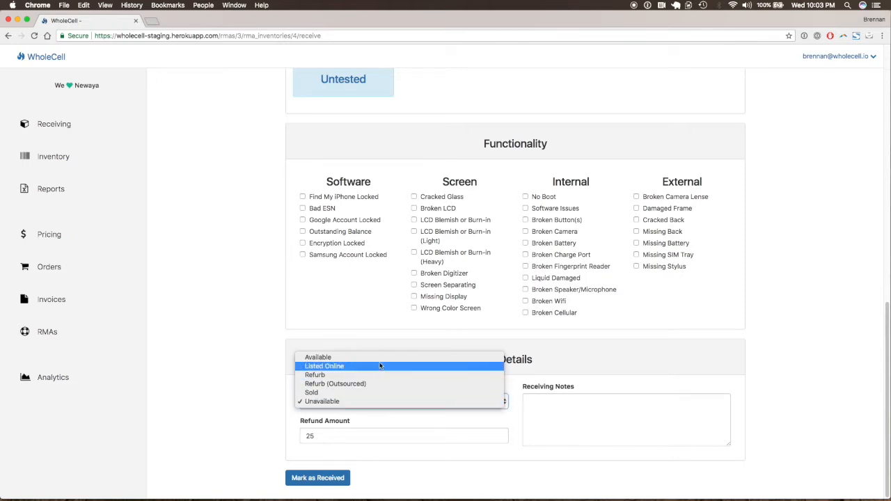
{"action": "left_click", "coordinate": [380, 358]}
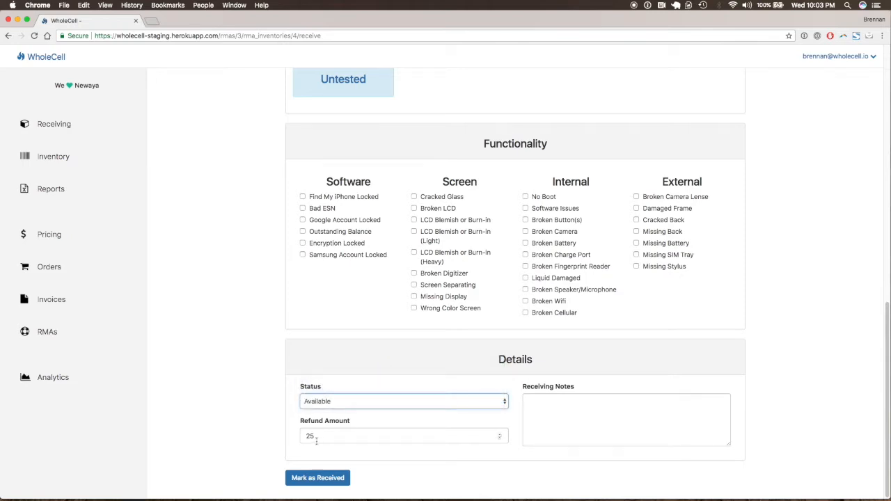
{"action": "left_click", "coordinate": [329, 479]}
{"action": "left_click", "coordinate": [437, 147]}
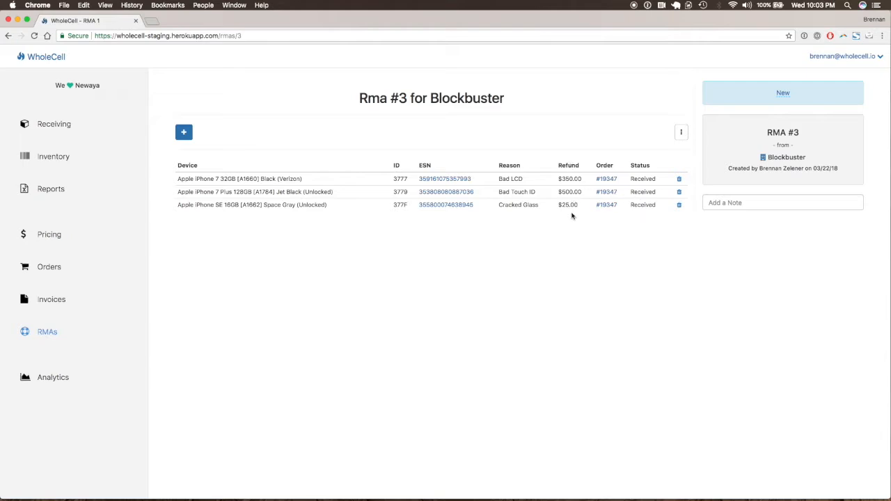
Step: Start resolving the Blockbuster RMA by opening its refund information form
{"action": "left_click", "coordinate": [682, 132]}
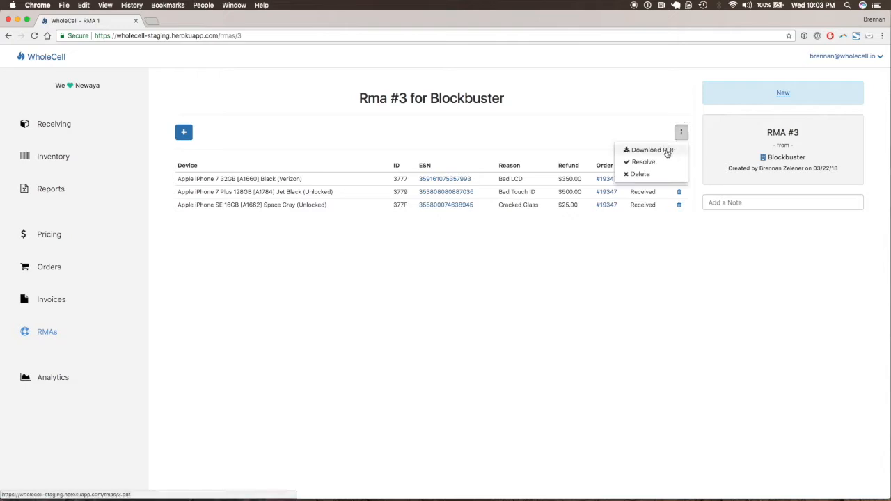
{"action": "left_click", "coordinate": [661, 161]}
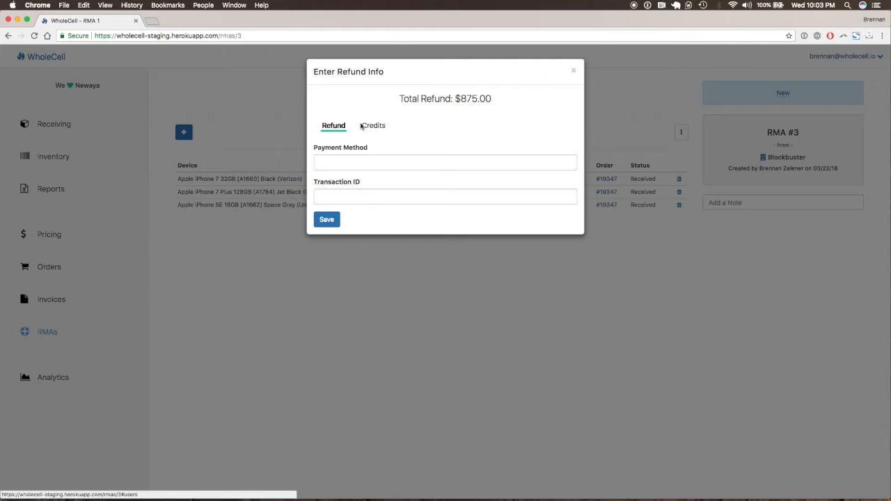
{"action": "left_click", "coordinate": [335, 158]}
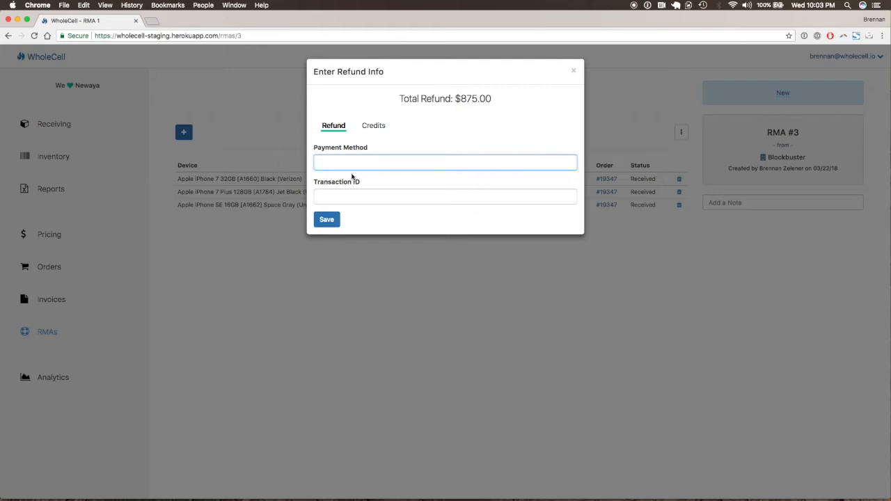
{"action": "type", "text": "PayPal"}
{"action": "left_click", "coordinate": [358, 198]}
{"action": "type", "text": "12345678"}
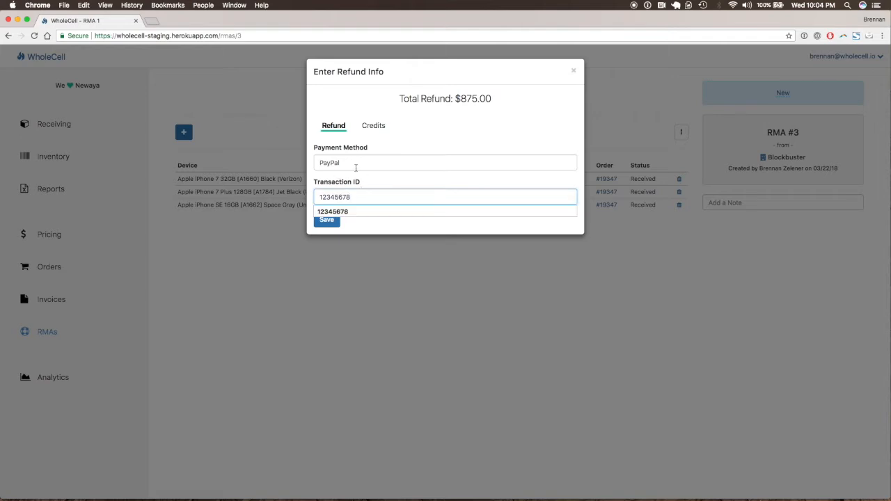
{"action": "key", "text": "super+a"}
{"action": "key", "text": "BackSpace"}
{"action": "left_click", "coordinate": [355, 167]}
{"action": "key", "text": "super+a"}
{"action": "key", "text": "BackSpace"}
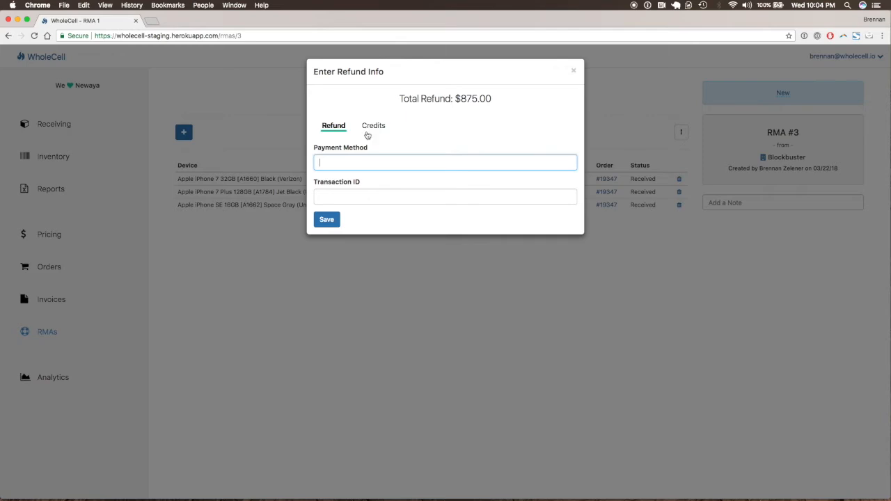
Step: Resolve the RMA with Credits for the total refund, leaving the note empty
{"action": "left_click", "coordinate": [370, 132]}
{"action": "left_click", "coordinate": [381, 162]}
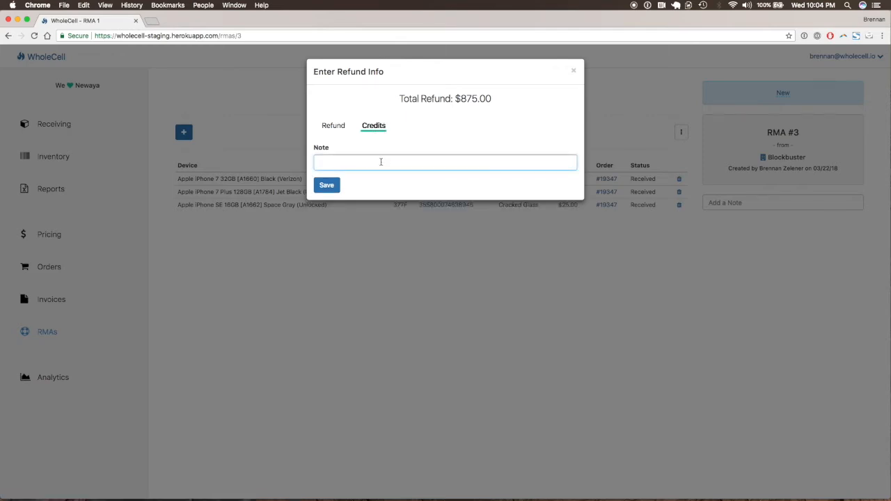
{"action": "left_click_drag", "start_coordinate": [491, 98], "coordinate": [455, 99]}
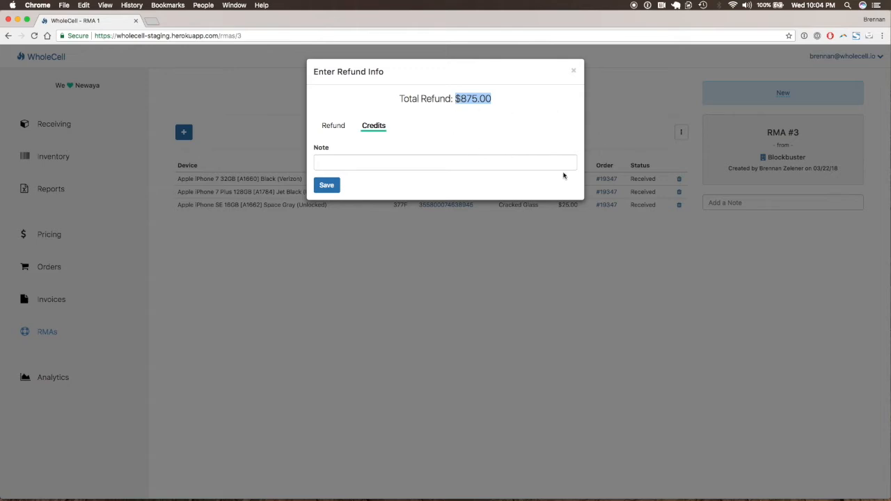
{"action": "left_click", "coordinate": [318, 188]}
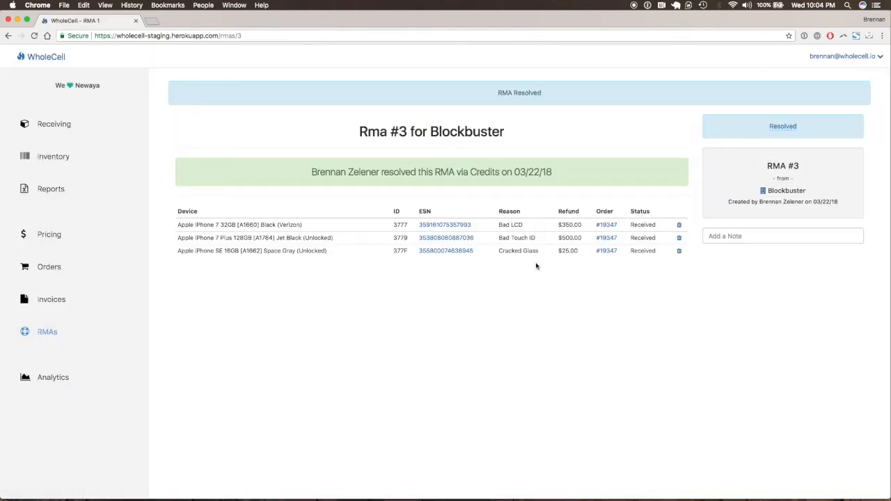
Step: Review the RMA's resolution notice, then open Blockbuster's customer page and examine its credit entry and balance
{"action": "left_click_drag", "start_coordinate": [309, 171], "coordinate": [549, 174]}
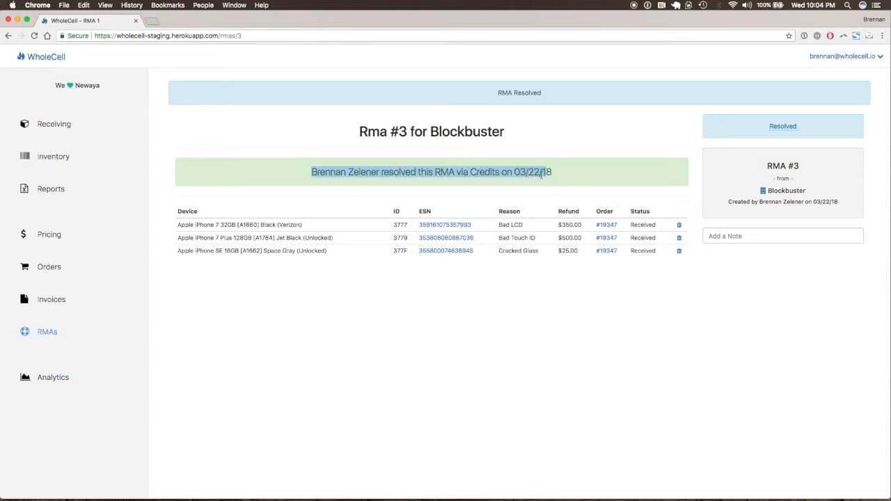
{"action": "left_click", "coordinate": [537, 171]}
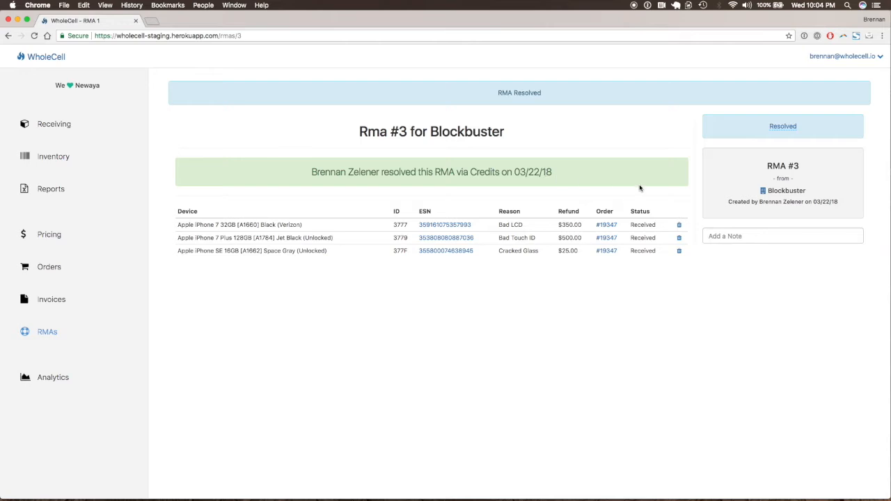
{"action": "left_click", "coordinate": [765, 195]}
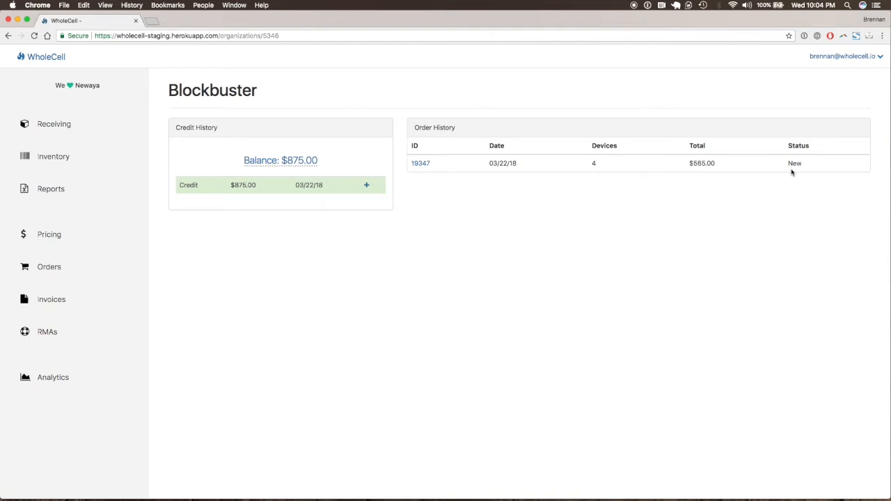
{"action": "left_click_drag", "start_coordinate": [180, 186], "coordinate": [312, 192]}
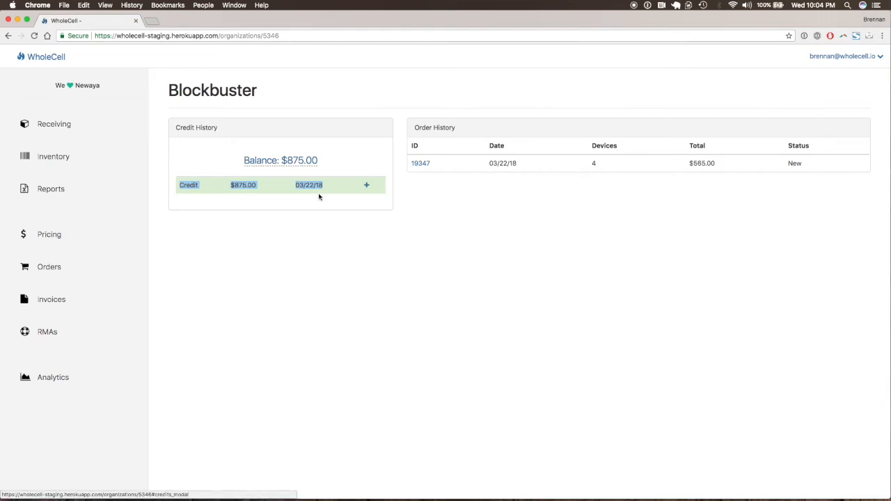
{"action": "left_click", "coordinate": [451, 247]}
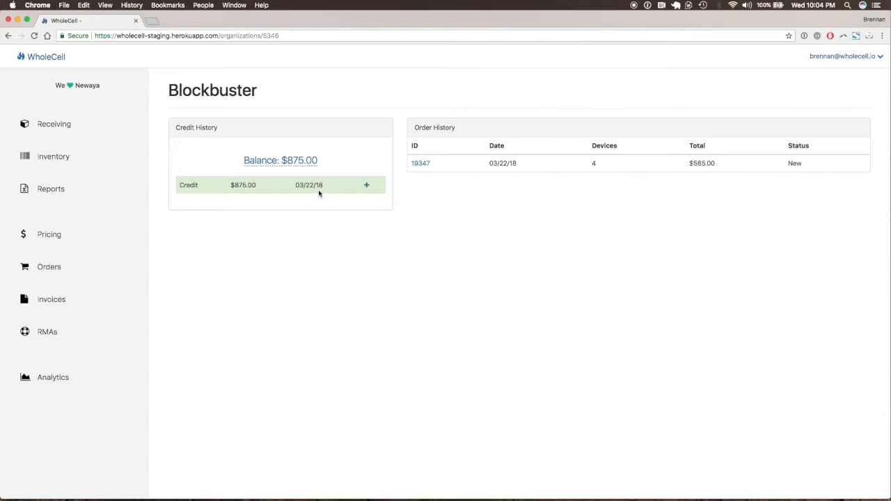
{"action": "left_click_drag", "start_coordinate": [321, 161], "coordinate": [244, 161]}
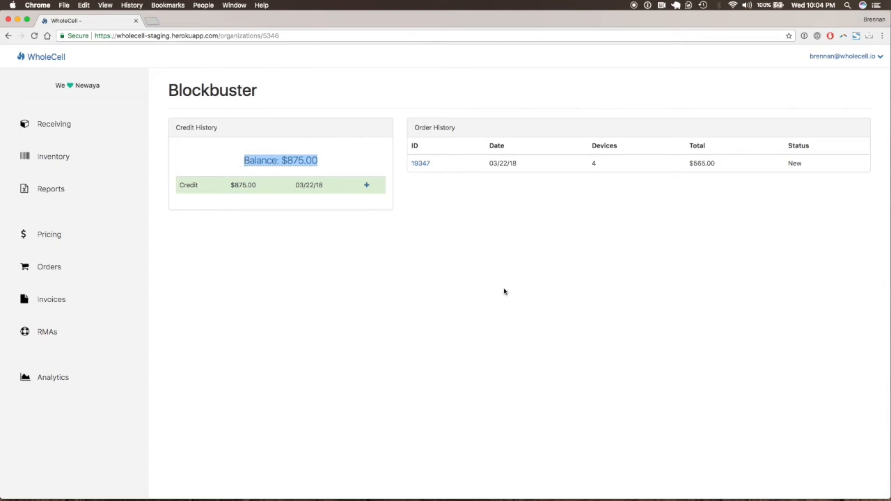
Step: View the form for adding a ledger entry to Blockbuster's credit balance and close it without saving
{"action": "left_click", "coordinate": [302, 168]}
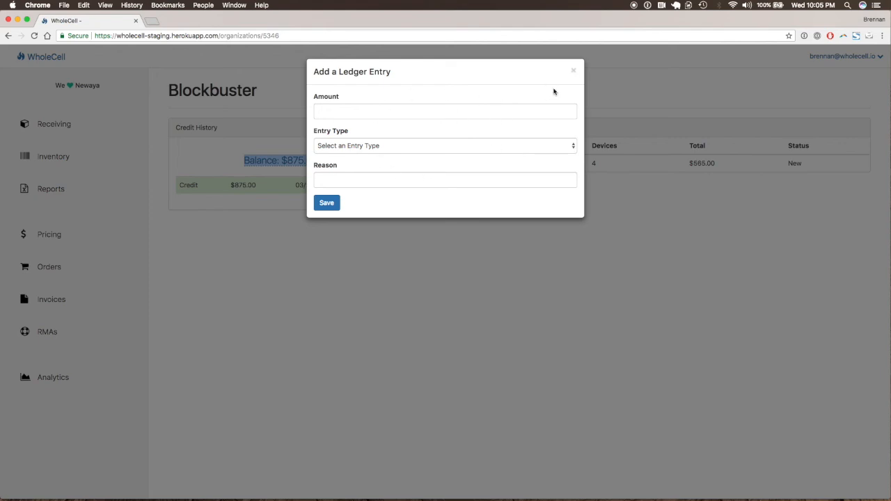
{"action": "left_click", "coordinate": [574, 71]}
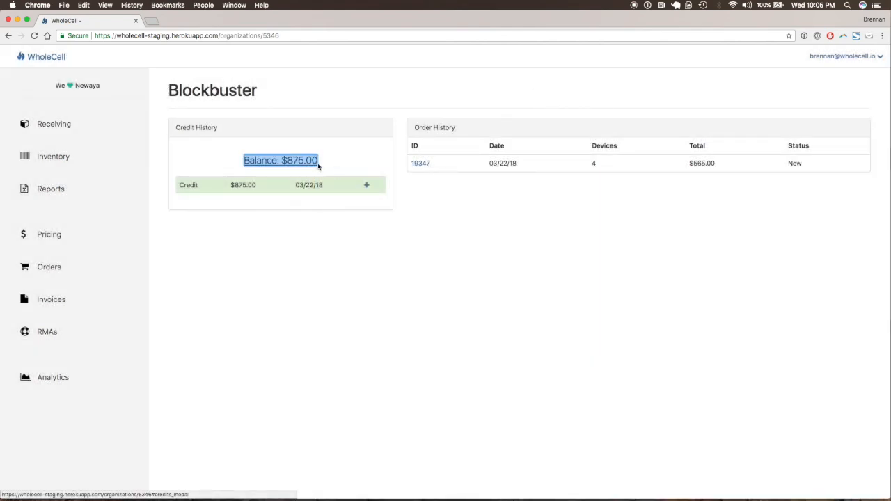
{"action": "left_click", "coordinate": [347, 278]}
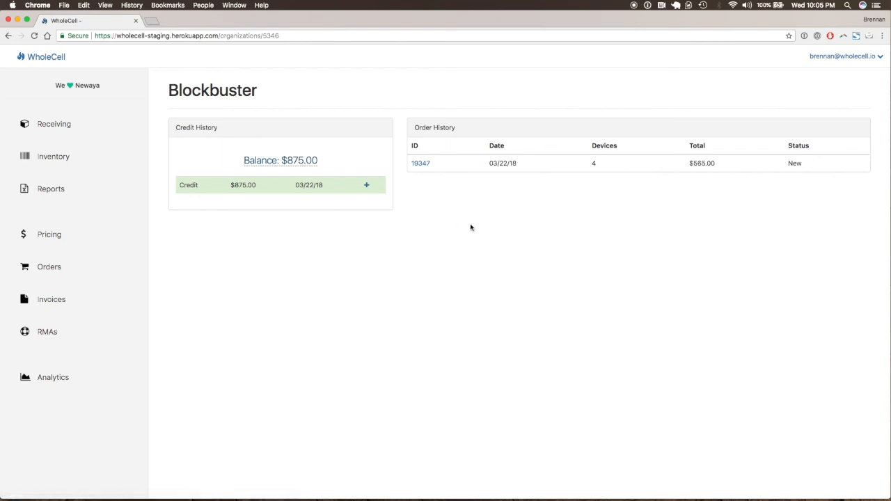
Step: Go to the overview of all RMAs
{"action": "left_click", "coordinate": [50, 332]}
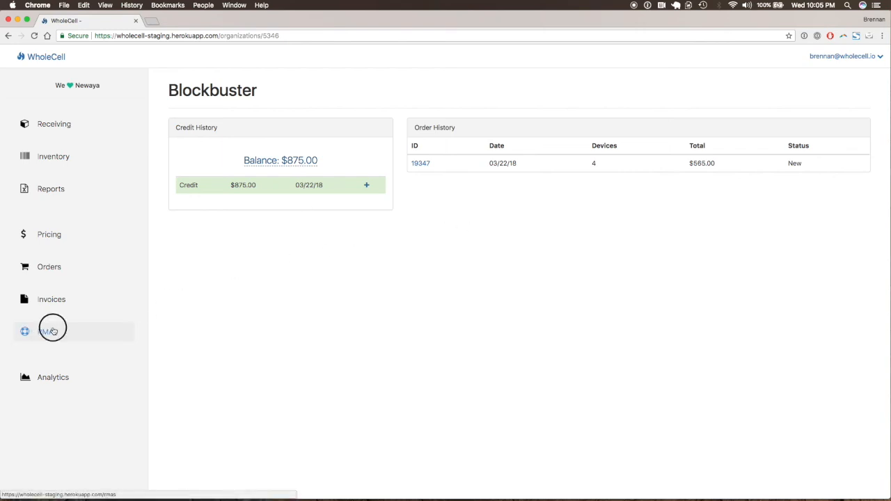